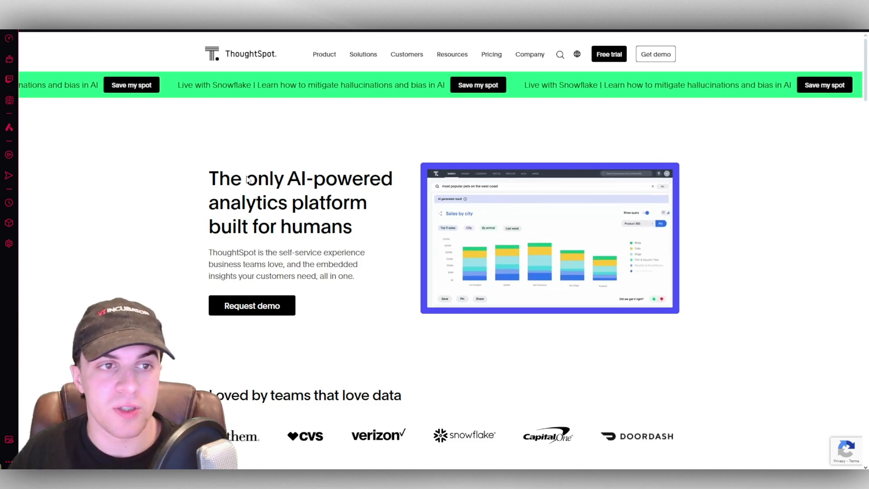
Step: Scroll through the ThoughtSpot homepage to view the AI analytics platform overview
scroll(498, 183, "down", 2)
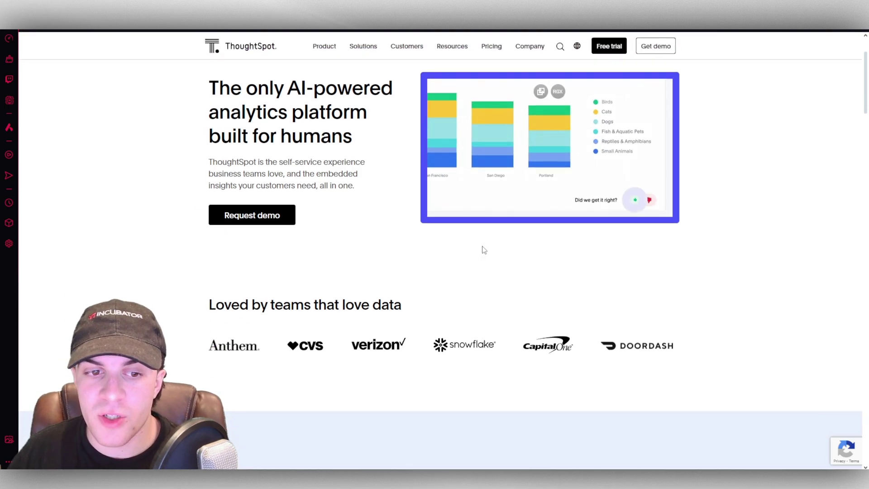
scroll(483, 250, "up", 2)
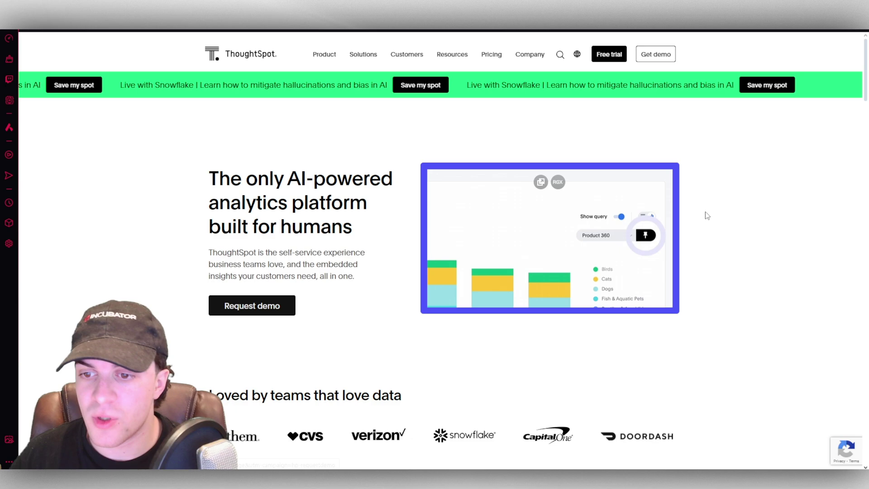
scroll(720, 208, "down", 4)
scroll(728, 196, "up", 4)
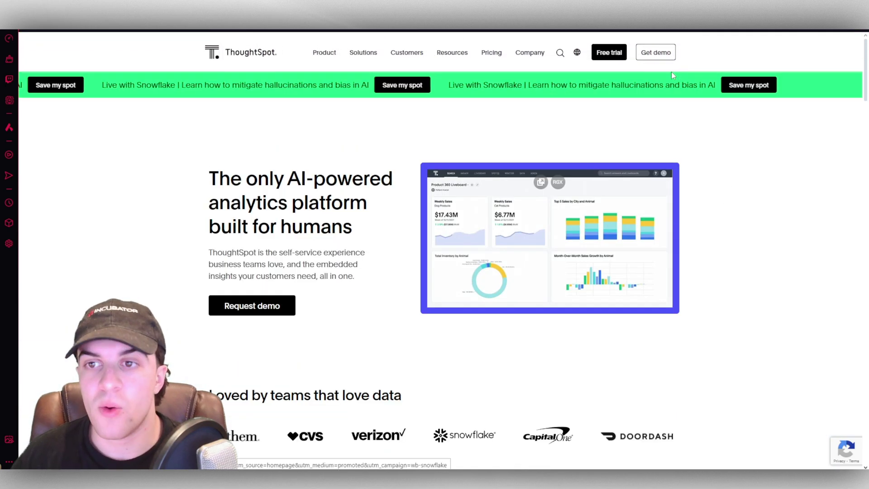
Step: Start the free-trial sign-up and browse the data warehouse tiles on Create connection
left_click(608, 54)
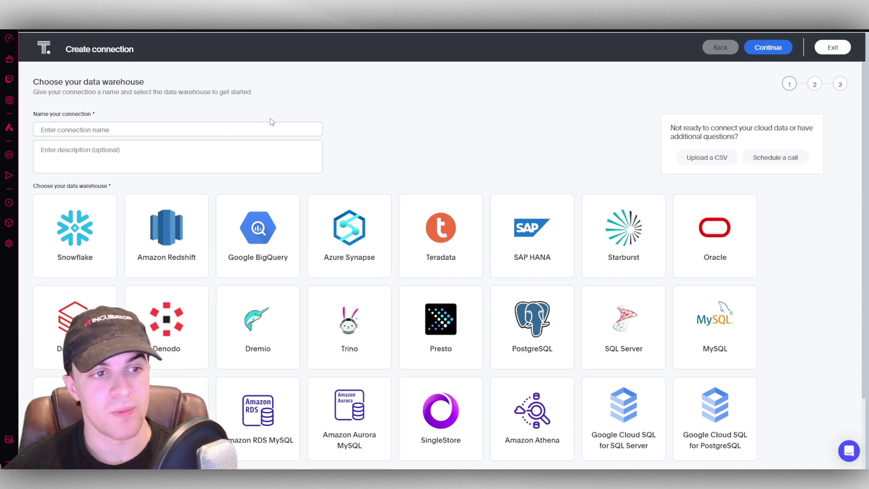
scroll(407, 129, "down", 1)
scroll(213, 141, "up", 1)
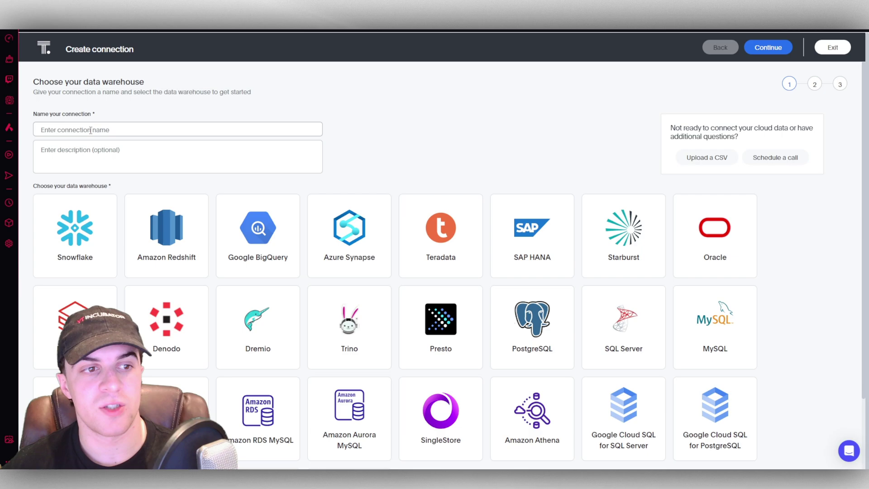
scroll(83, 192, "down", 2)
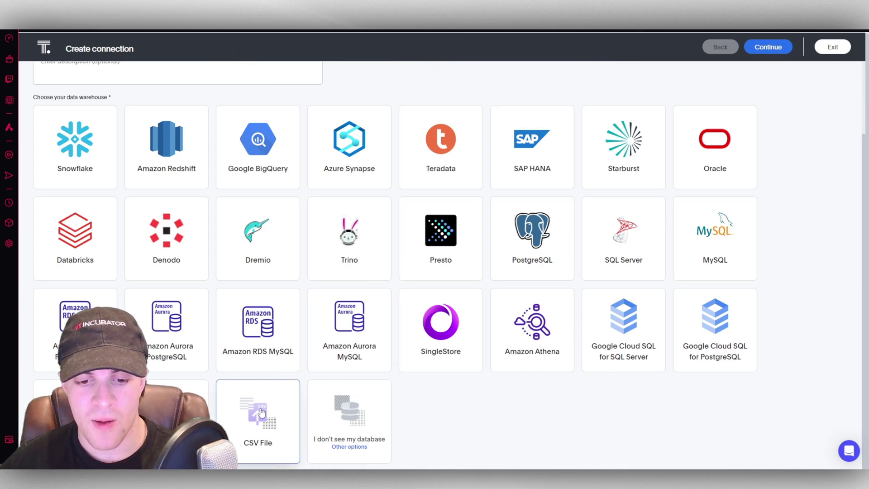
scroll(792, 306, "up", 2)
scroll(715, 227, "down", 2)
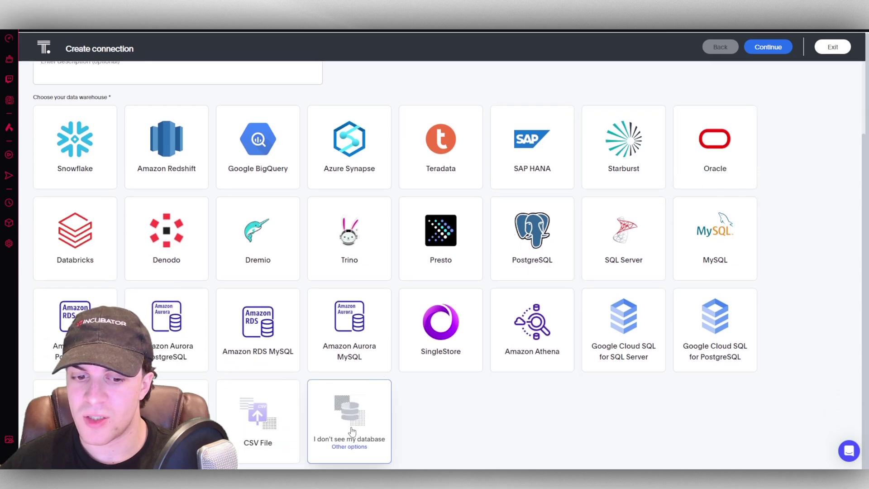
left_click(349, 447)
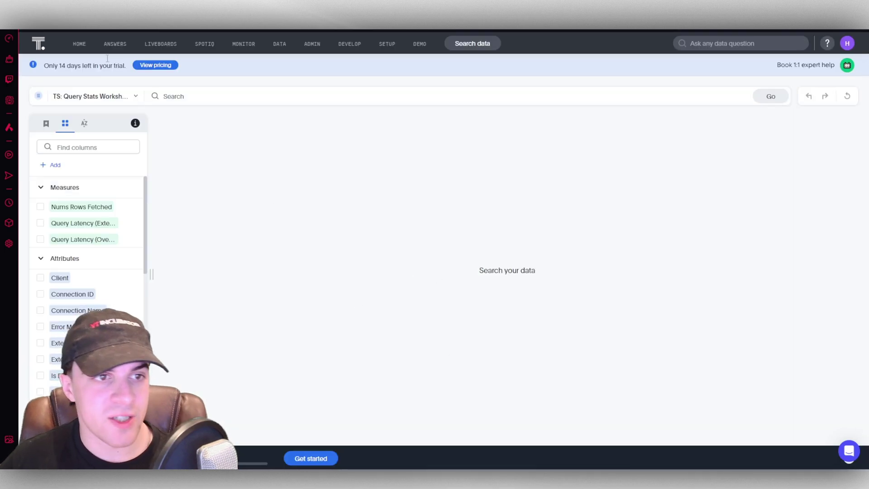
Step: Go Home and preview the KPI watchlist's Liveboard list, cancelling without adding any KPIs
left_click(80, 44)
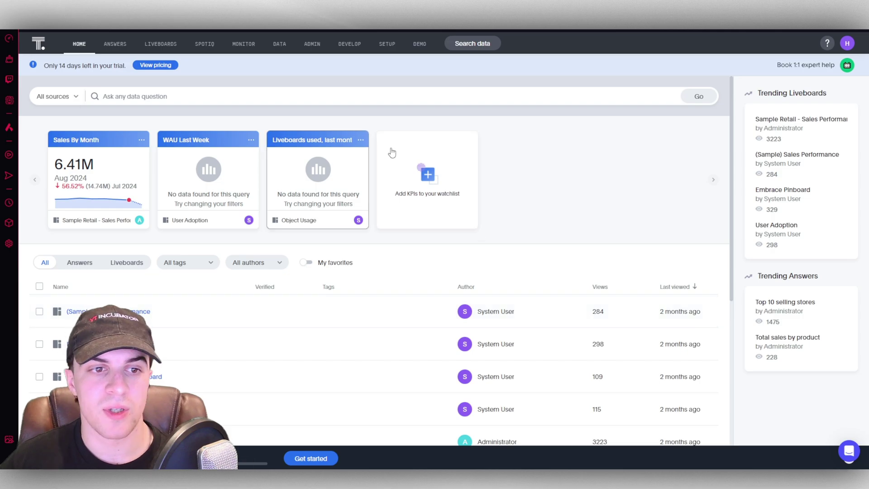
left_click(450, 165)
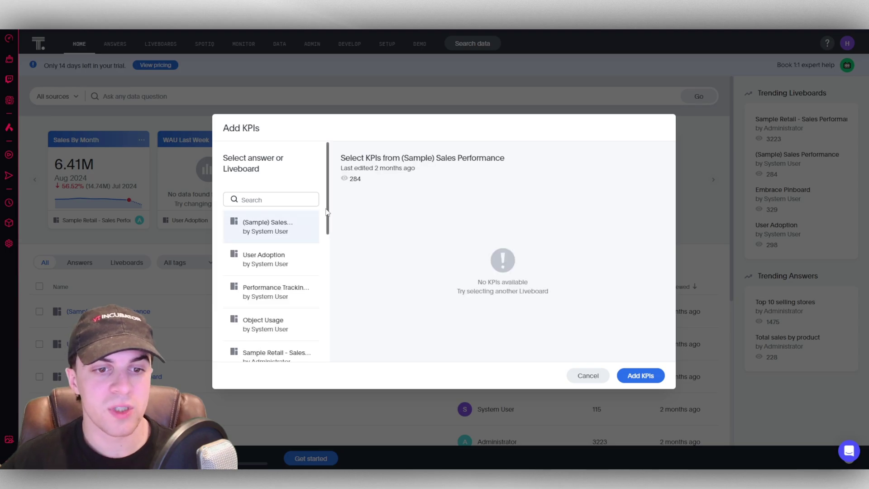
left_click_drag(329, 209, 322, 349)
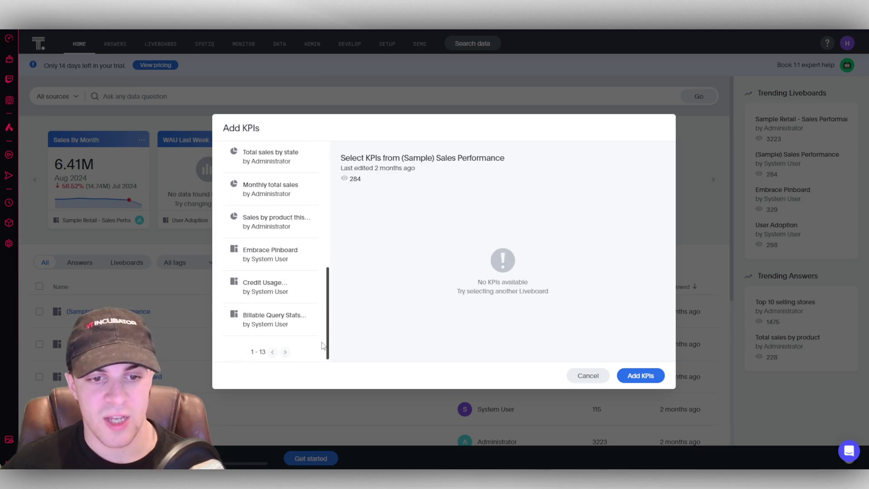
scroll(272, 317, "up", 10)
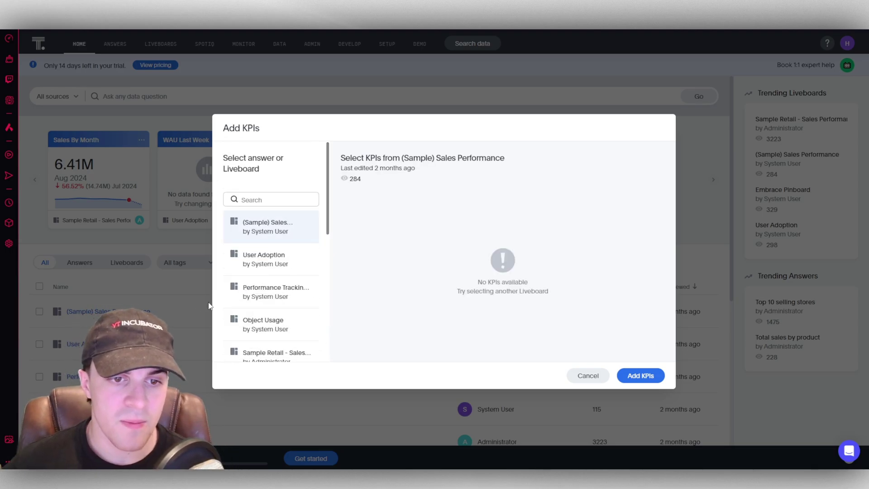
left_click(588, 375)
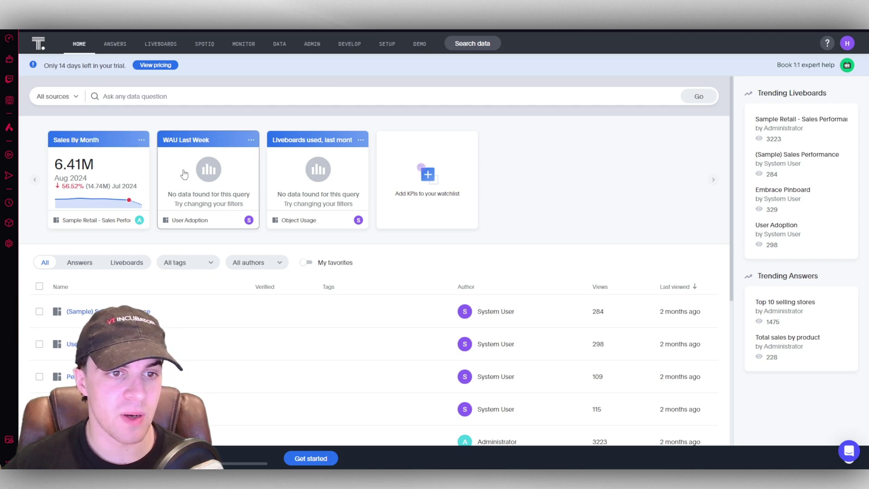
Step: Open Sales By Month and filter it to the nevada (89145) store for this quarter
left_click(86, 177)
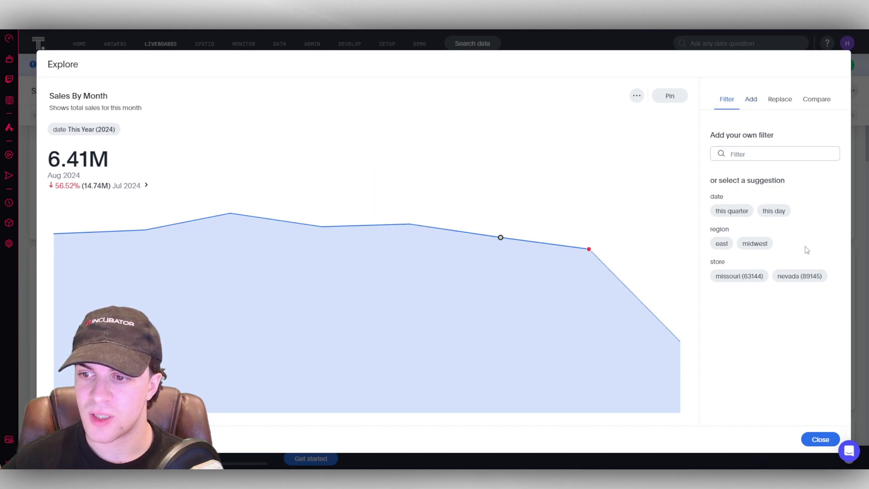
left_click(786, 281)
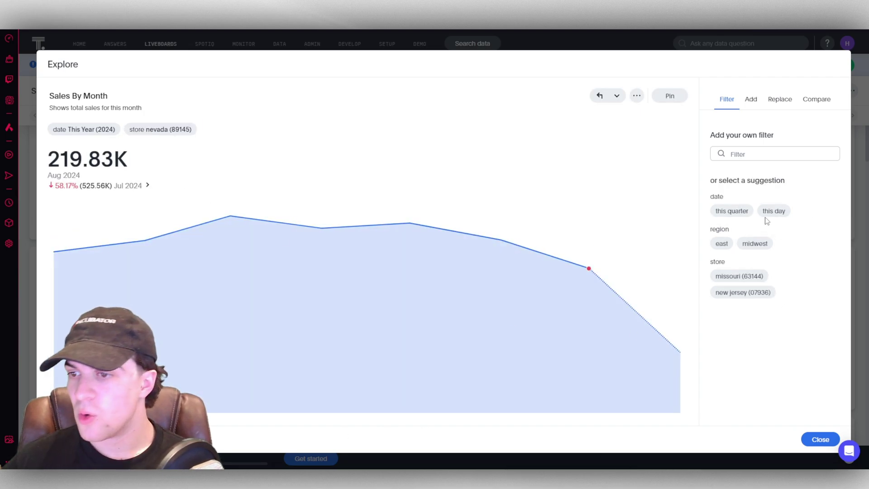
left_click(741, 213)
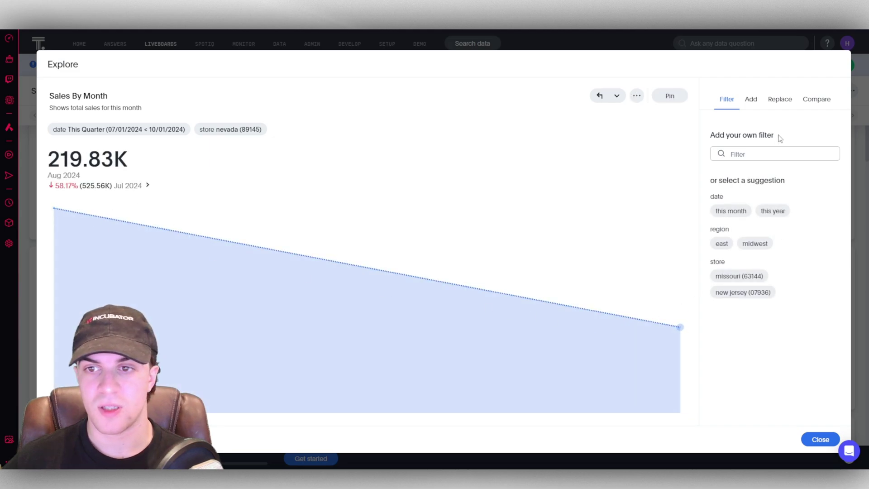
Step: Browse the Add, Replace and Compare suggestions, then compare east vs midwest regions
left_click(751, 102)
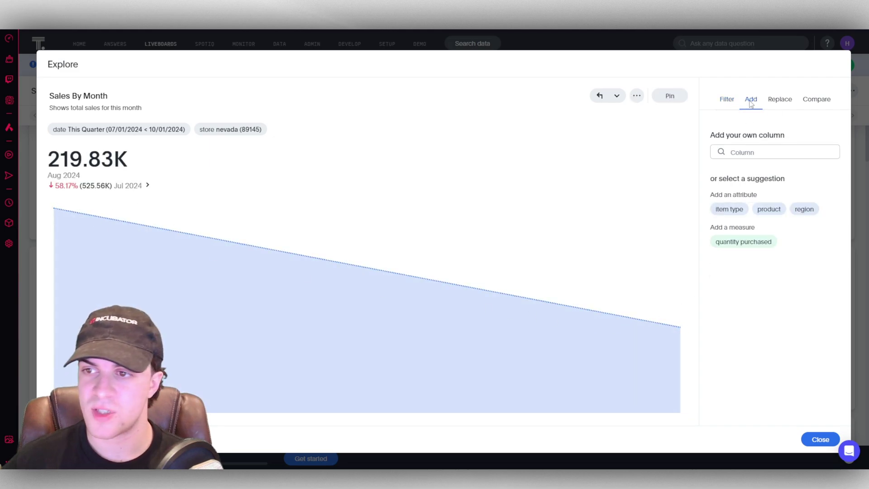
left_click(777, 104)
left_click(759, 105)
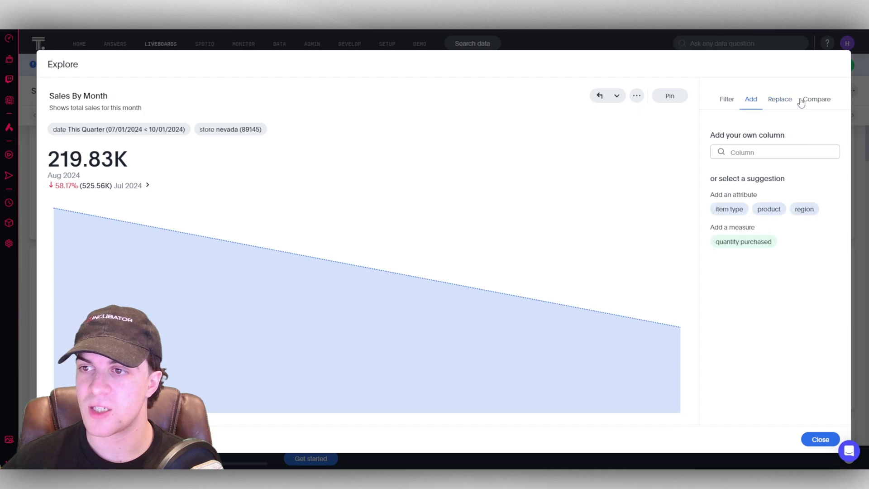
left_click(814, 104)
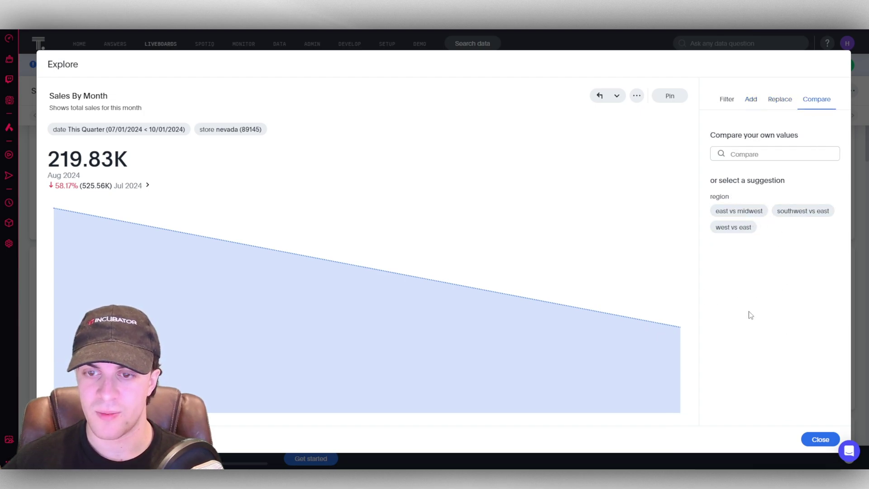
left_click(754, 216)
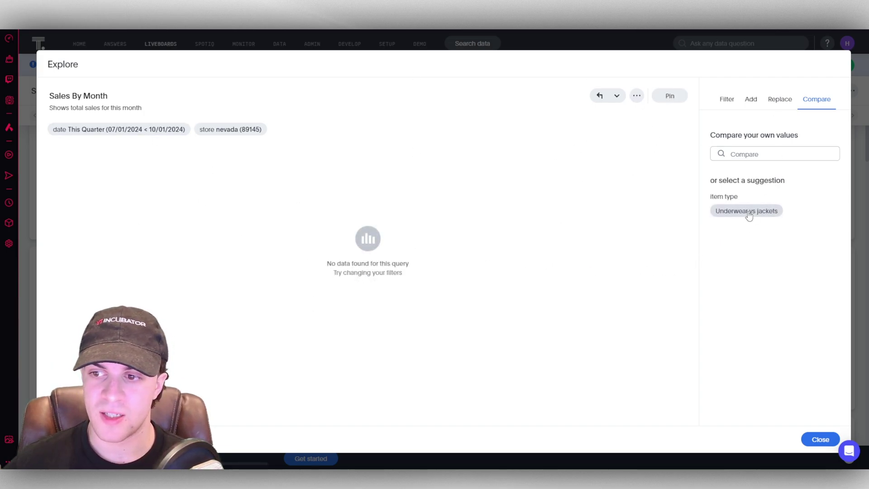
Step: Close the exploration, return Home and open the User Adoption liveboard from the content list
left_click(821, 438)
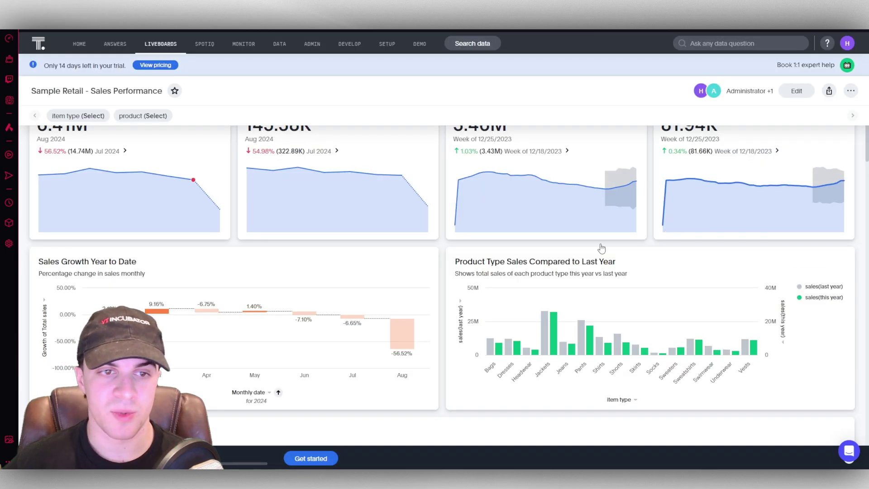
left_click(80, 44)
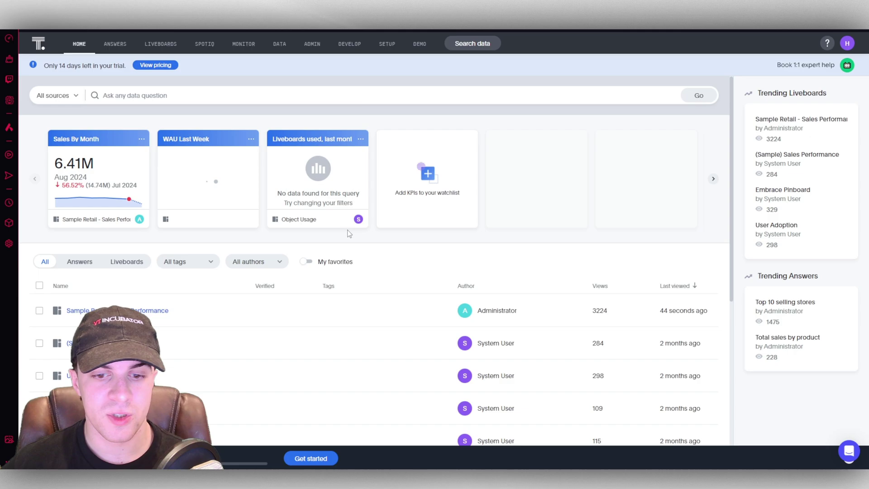
scroll(550, 258, "down", 3)
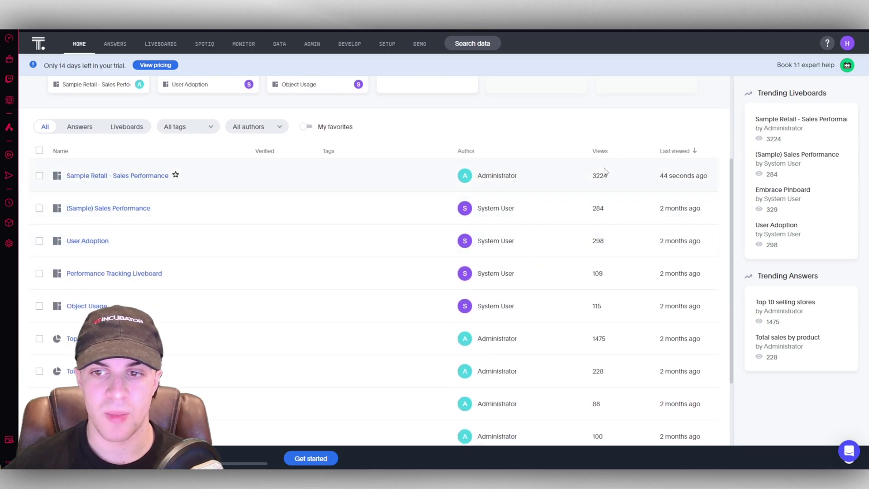
scroll(362, 176, "down", 2)
scroll(316, 181, "up", 4)
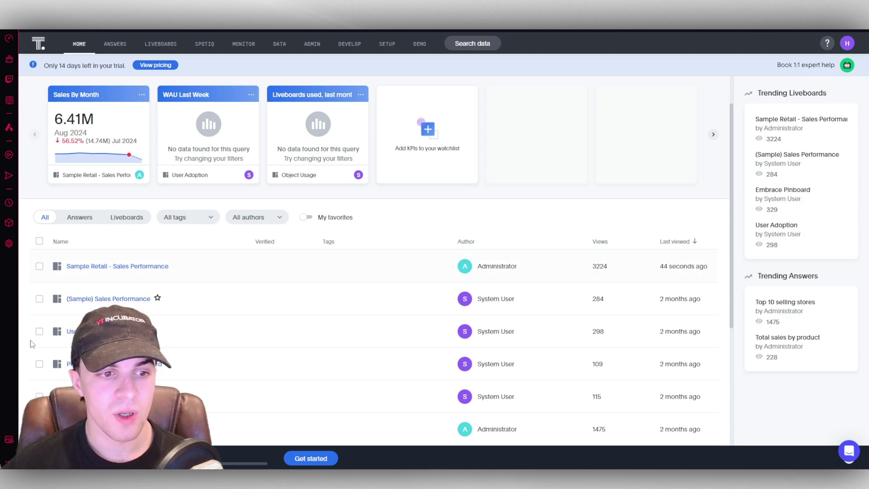
left_click(109, 299)
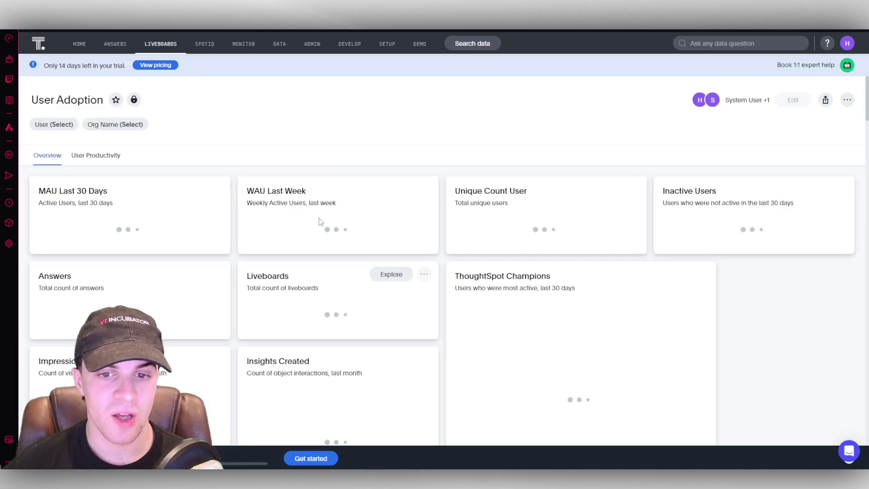
scroll(224, 291, "down", 1)
scroll(296, 352, "down", 3)
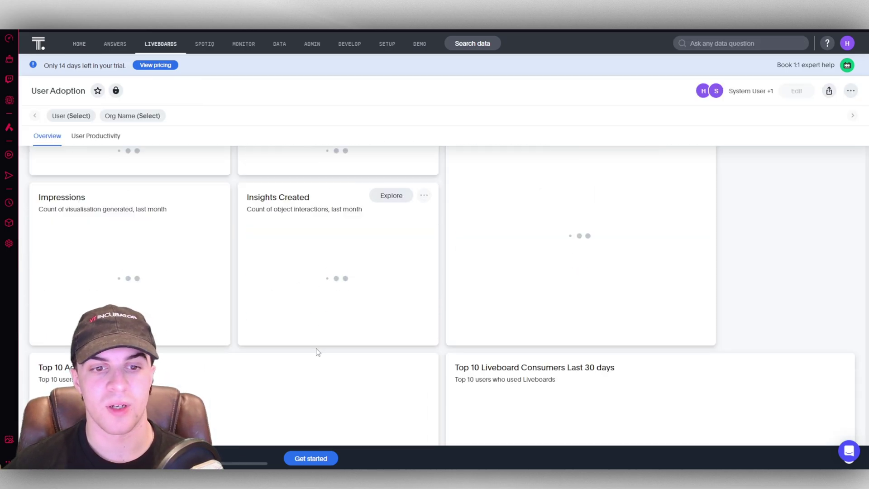
scroll(344, 317, "up", 4)
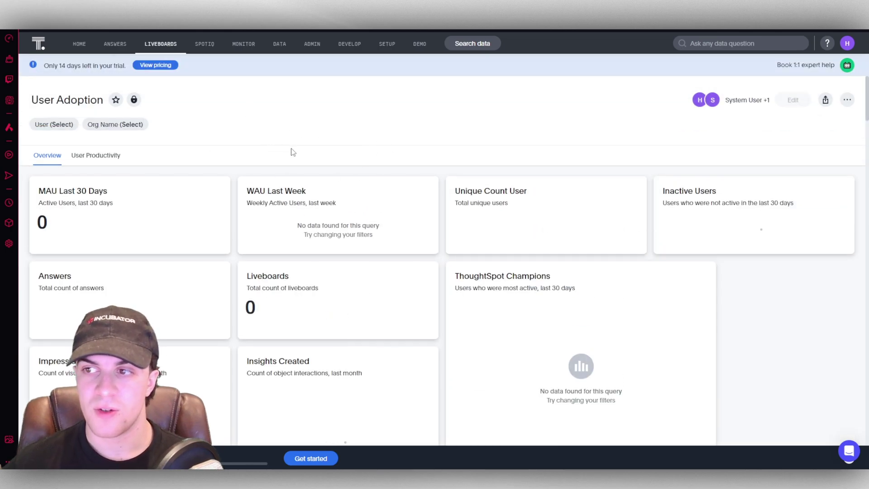
Step: Open the saved Top 10 selling stores answer from the answers list
left_click(114, 45)
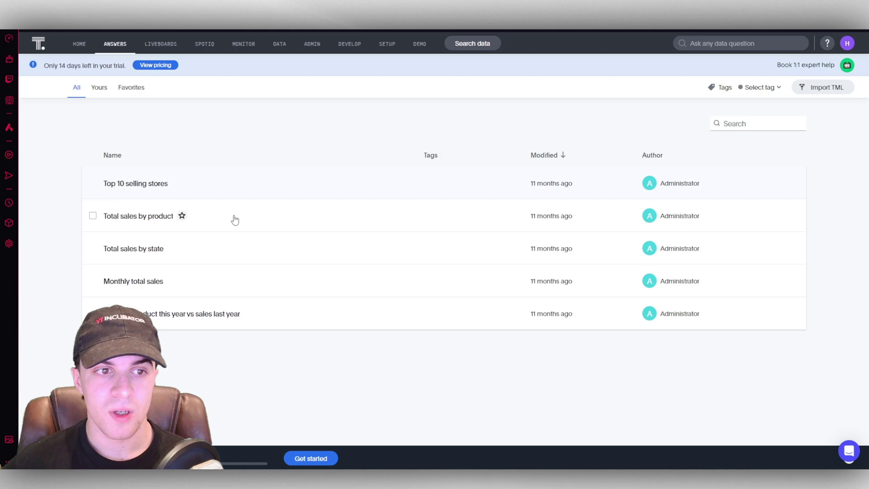
left_click(148, 185)
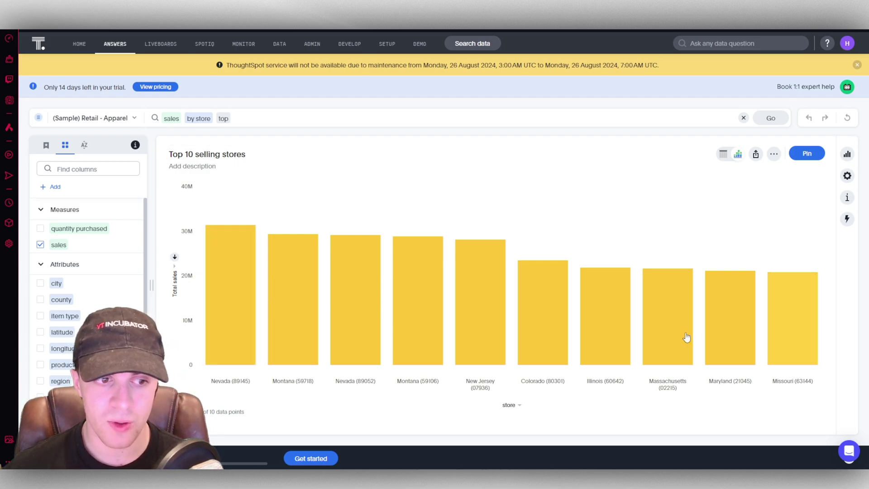
scroll(68, 233, "down", 3)
scroll(63, 245, "up", 3)
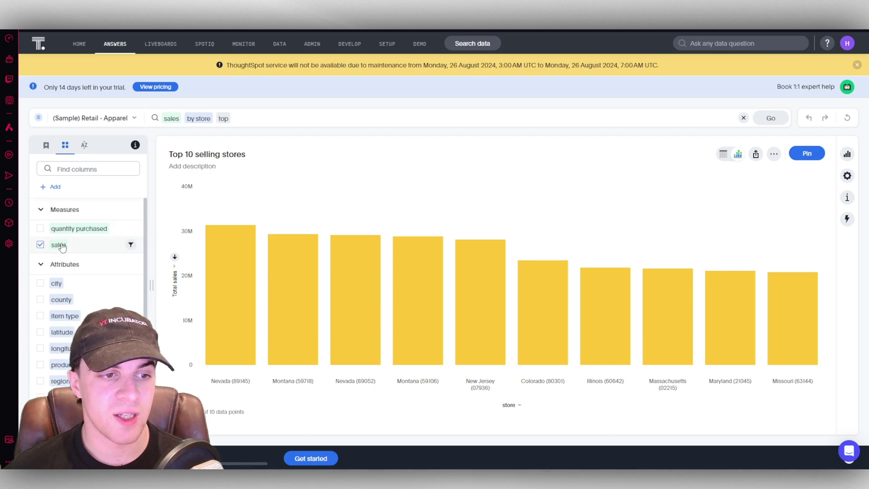
Step: Add quantity purchased and city to the search and rerun it to refresh the chart
left_click(40, 229)
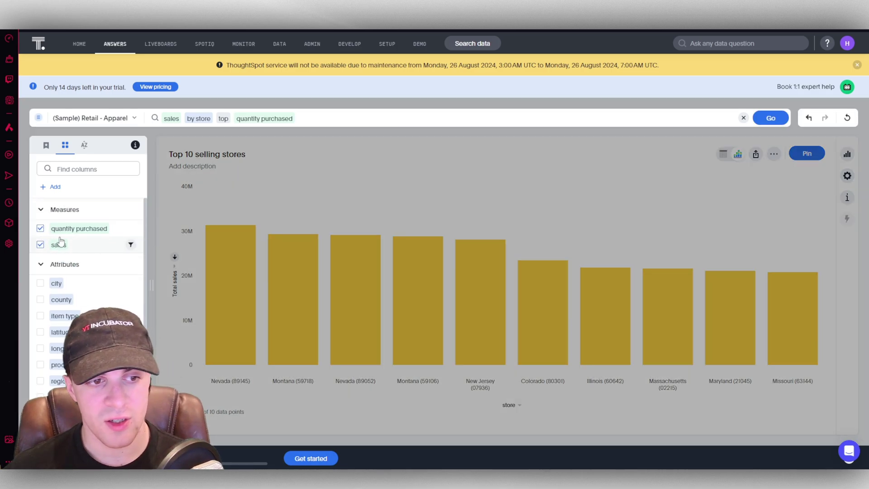
scroll(59, 254, "down", 2)
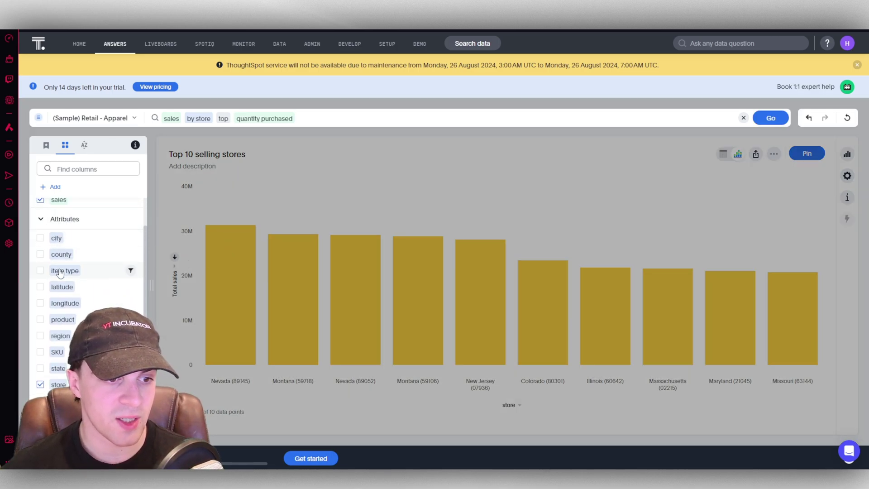
mouse_move(41, 245)
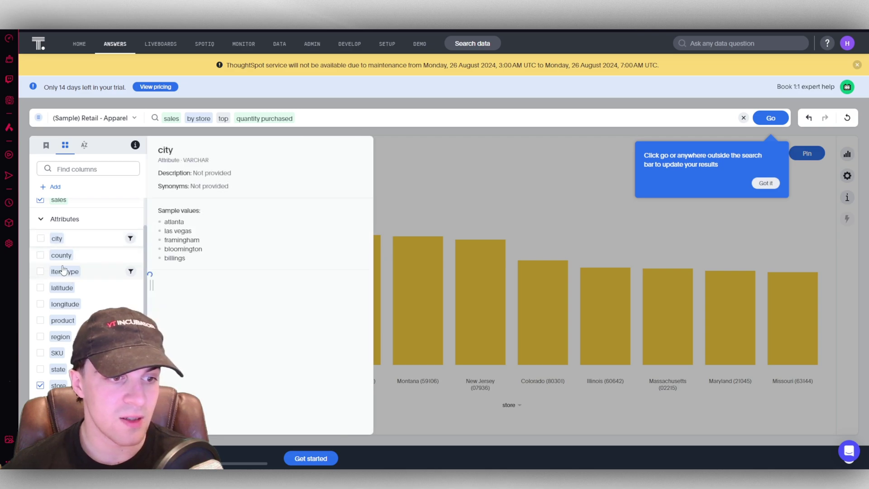
scroll(117, 285, "down", 3)
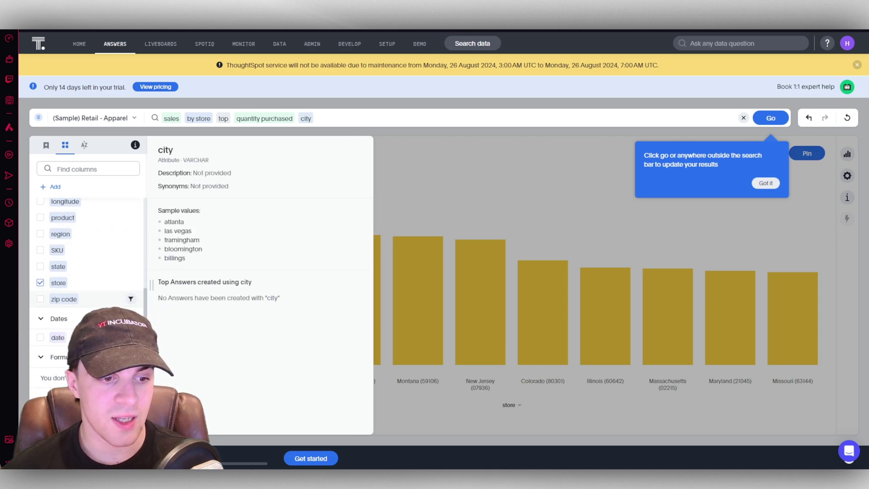
left_click(472, 184)
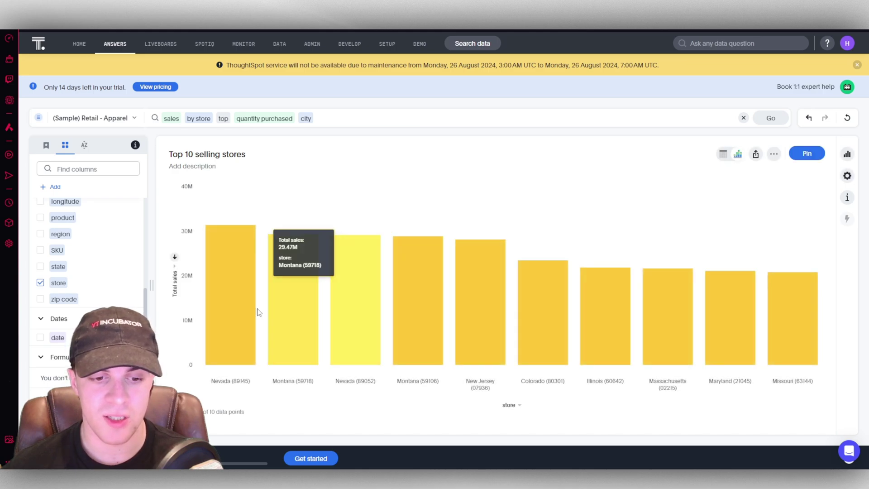
left_click(520, 405)
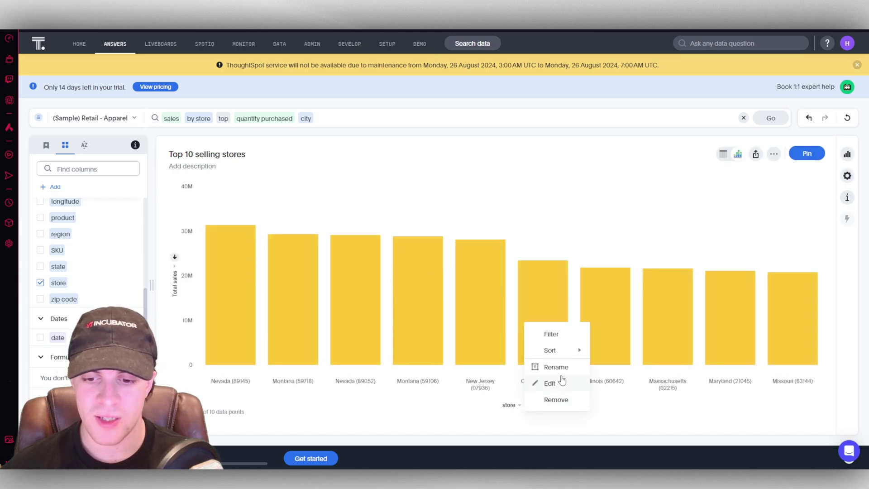
left_click(476, 420)
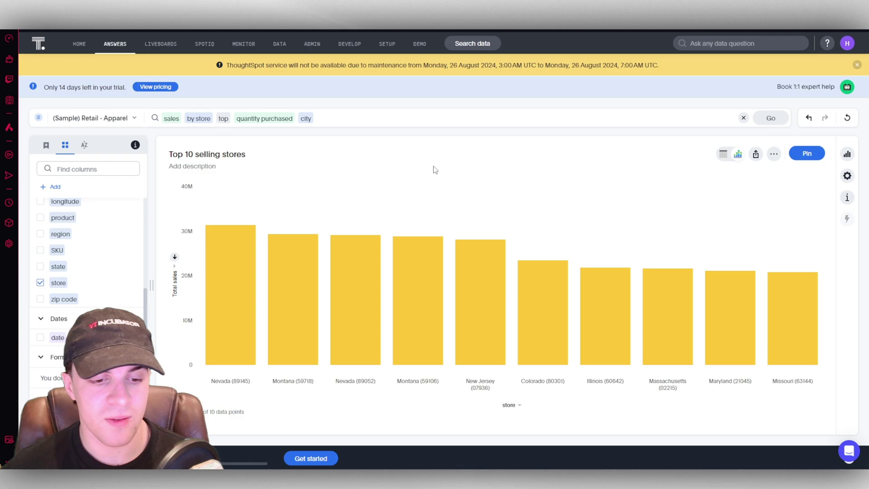
Step: Create a liveboard named 'test' from All liveboards and start a blank data search from it
left_click(161, 44)
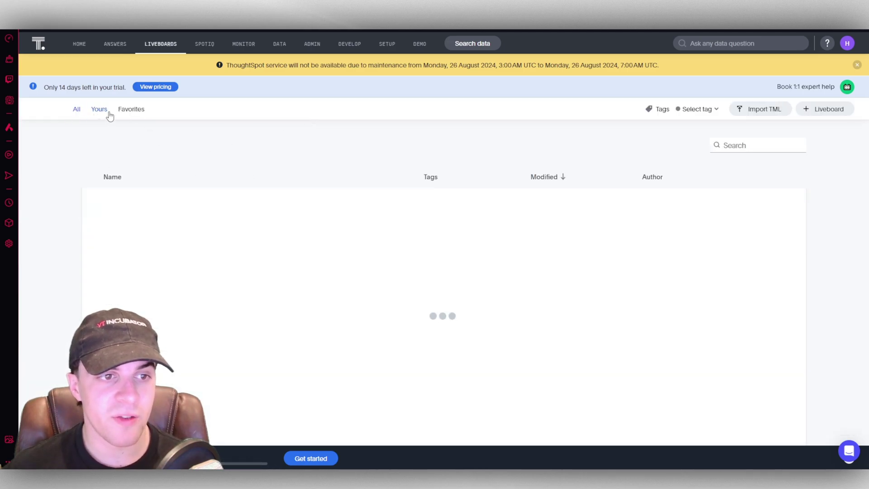
left_click(76, 109)
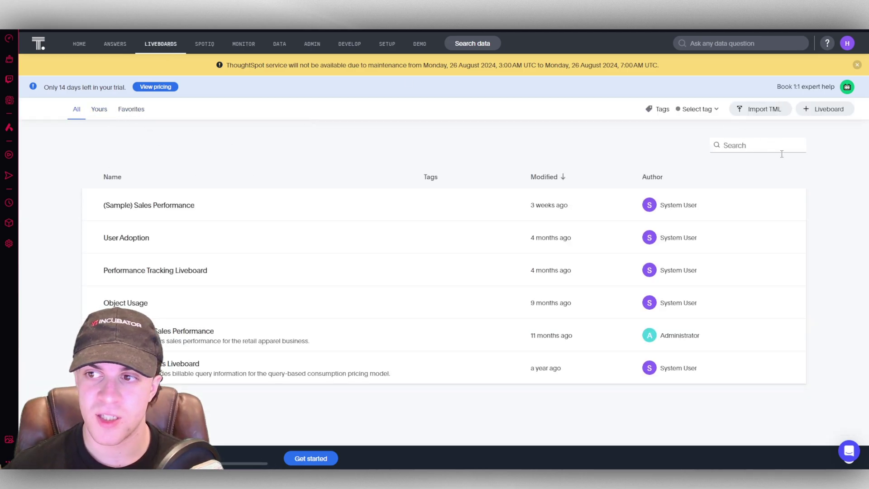
left_click(824, 109)
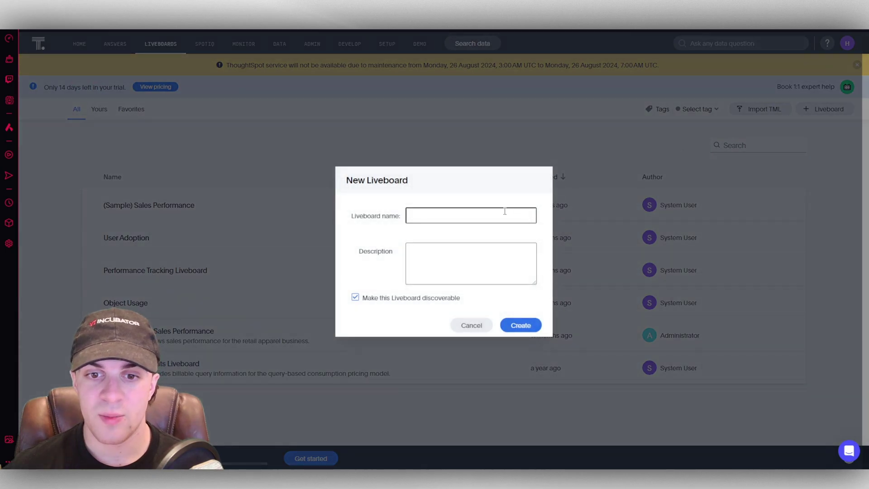
type("test")
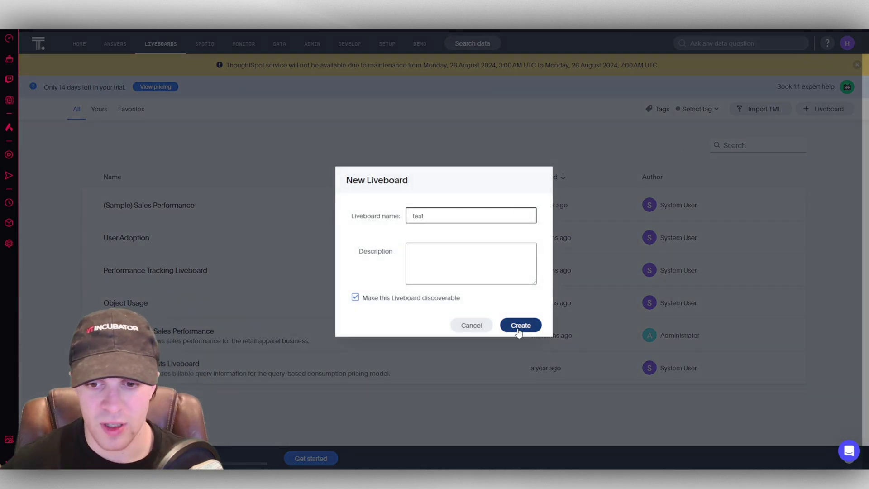
left_click(519, 333)
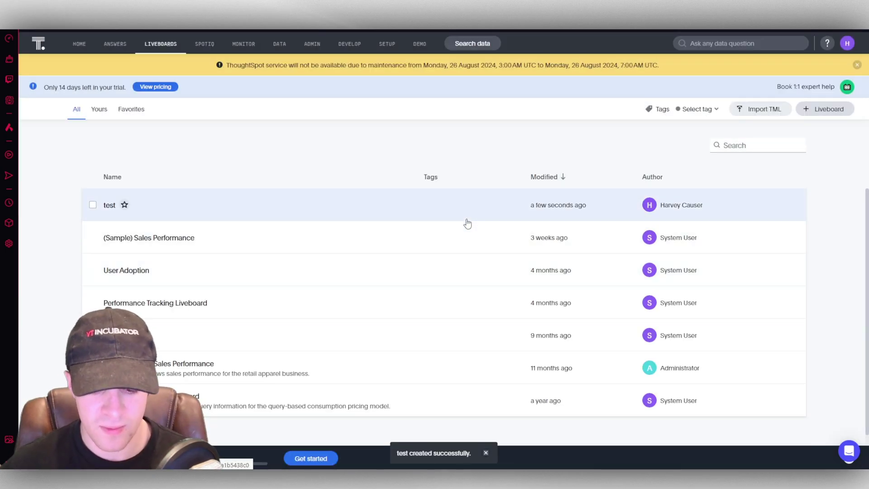
left_click(467, 220)
left_click(455, 314)
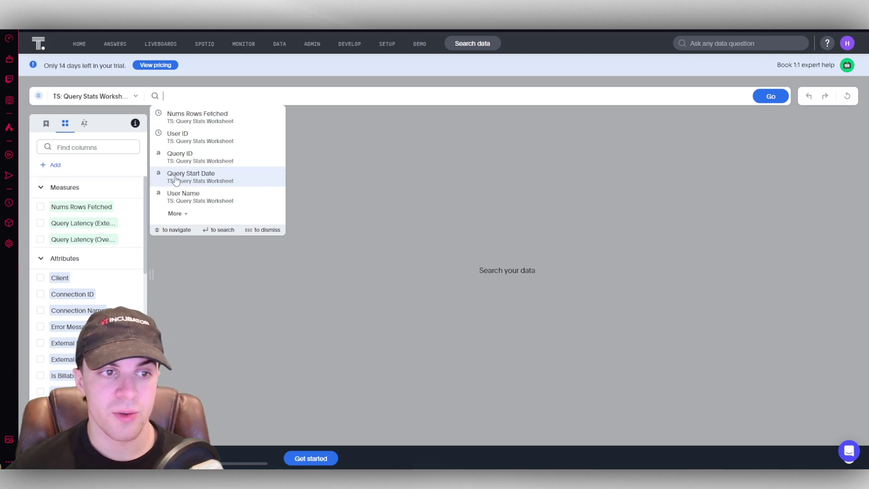
Step: Search total Nums Rows Fetched on TS: Query Stats Worksheet (returns 0), then view data source choices
scroll(85, 281, "down", 10)
left_click_drag(144, 287, 147, 306)
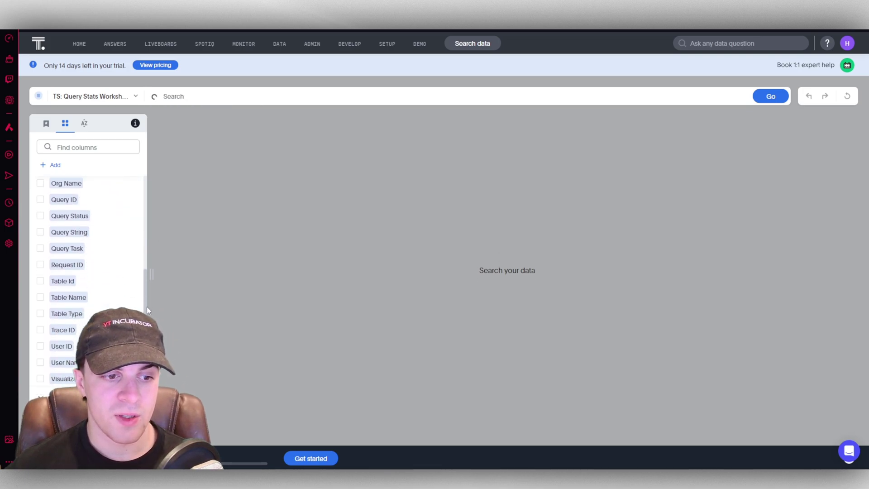
scroll(131, 313, "down", 5)
scroll(124, 262, "up", 15)
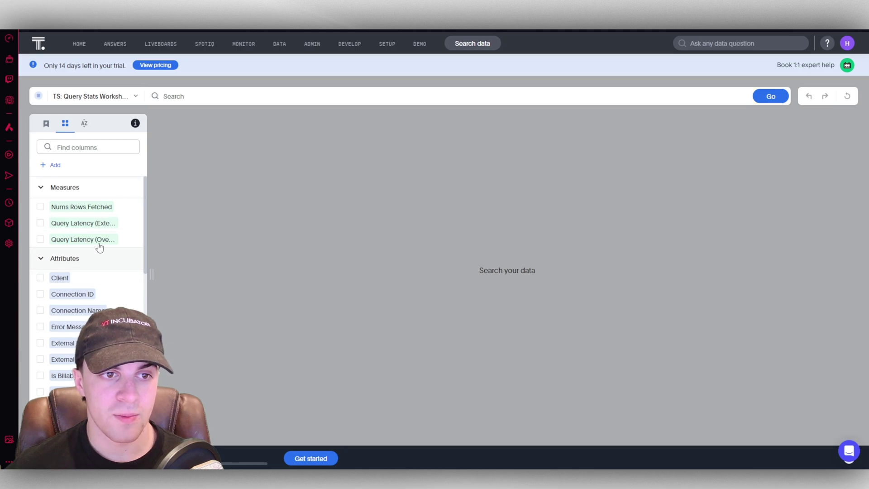
left_click(181, 96)
left_click(195, 114)
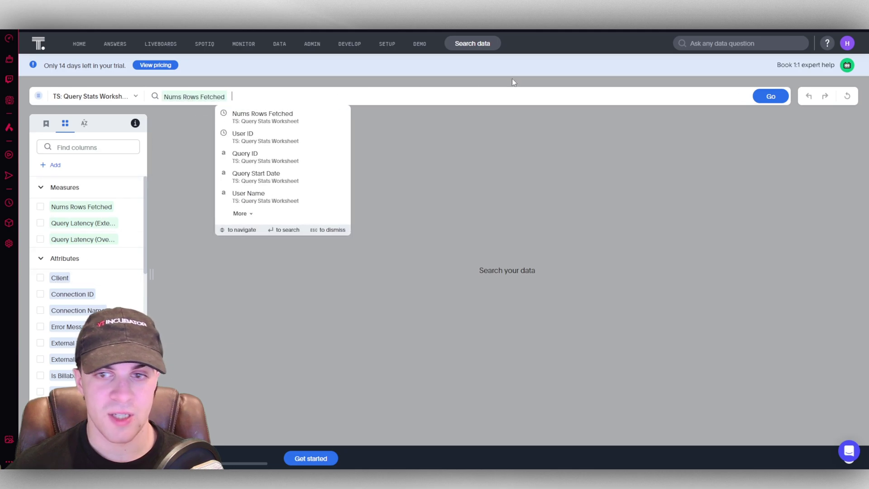
left_click(771, 96)
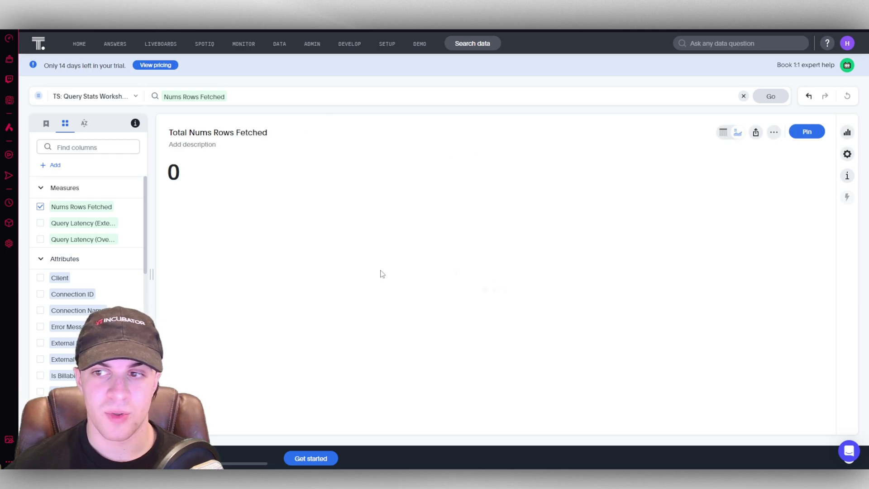
left_click(104, 97)
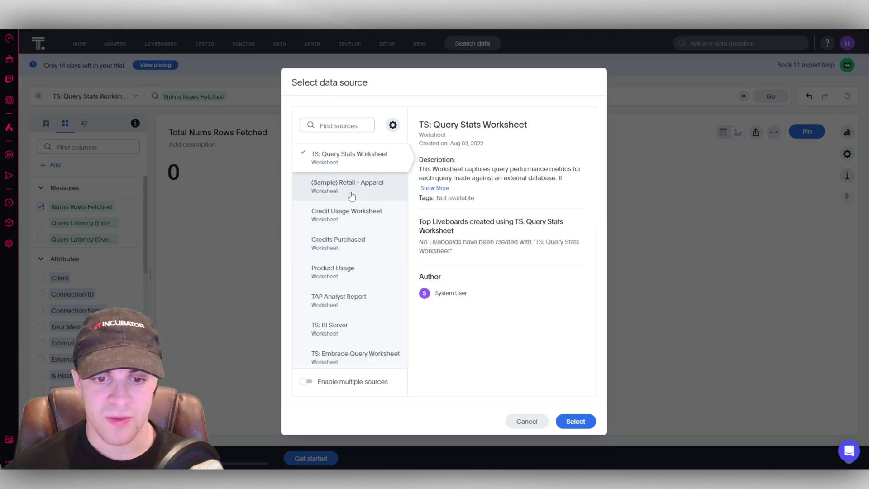
Step: Replace the data source with the (Sample) Retail - Apparel worksheet
left_click(352, 194)
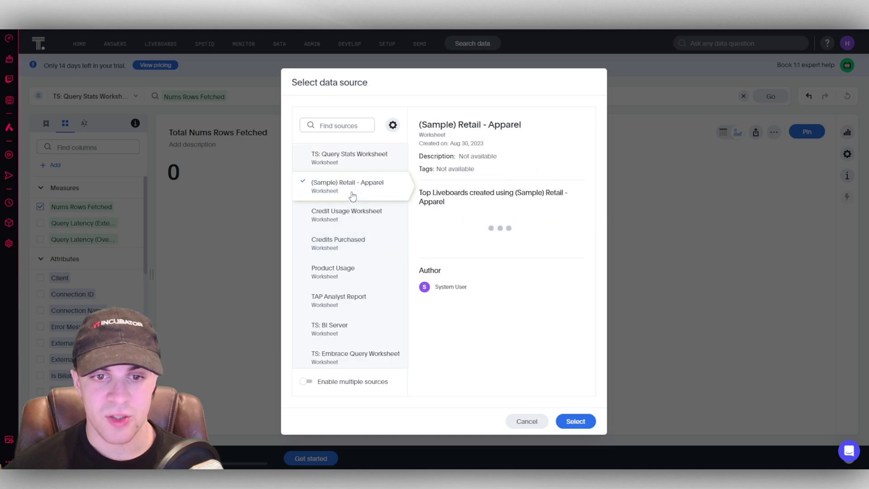
left_click(574, 423)
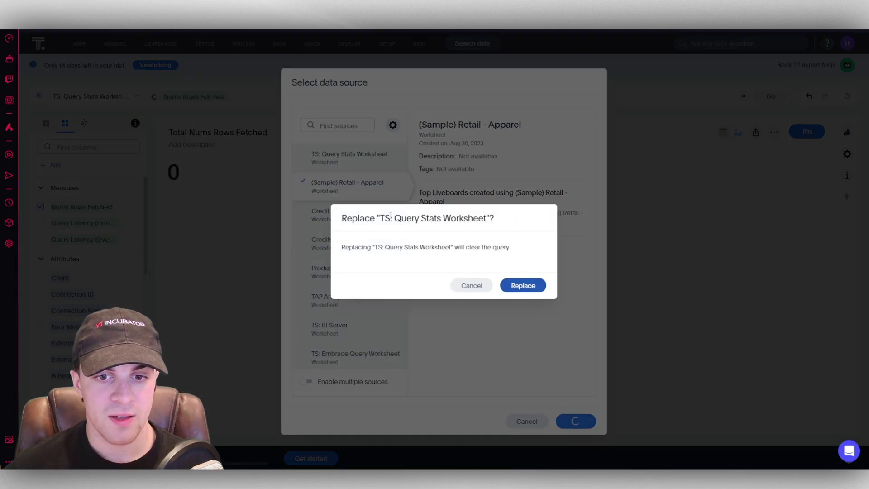
key("Return")
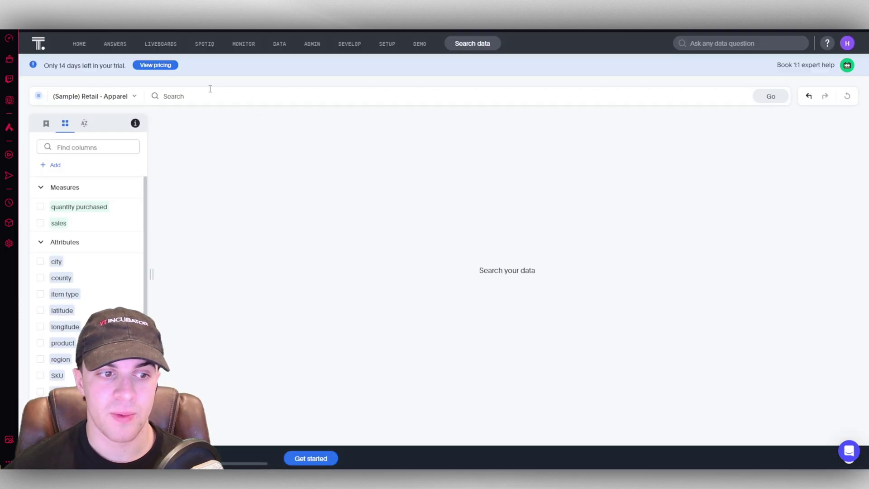
Step: List the zip code values in a table using the Columns panel
scroll(103, 276, "down", 3)
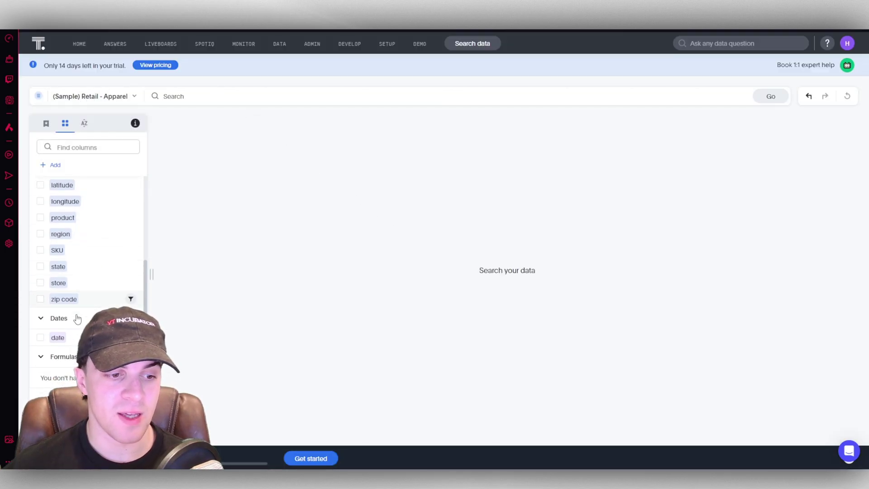
left_click(41, 299)
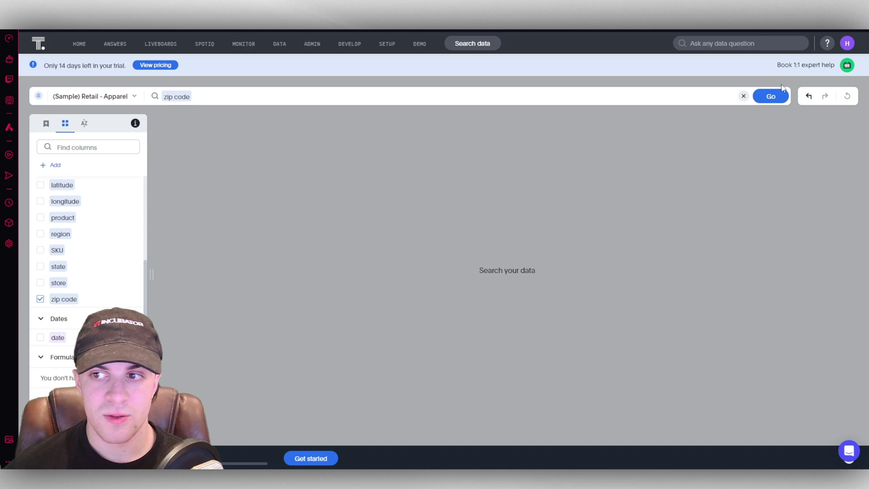
left_click(770, 96)
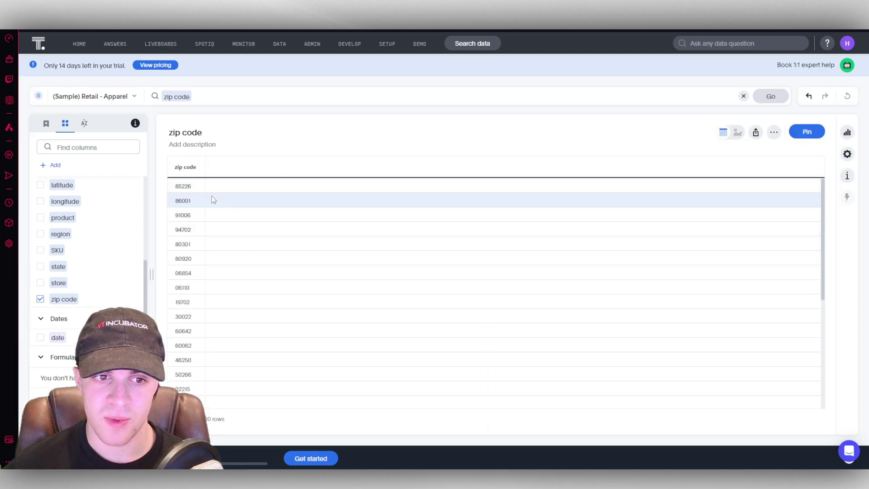
scroll(363, 275, "down", 5)
scroll(358, 272, "up", 5)
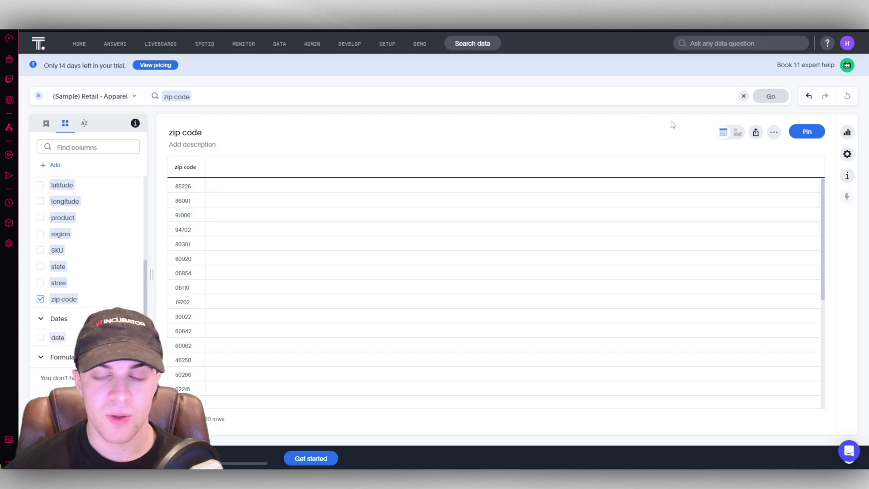
Step: Add sales to the zip code search and rerun it
left_click(260, 93)
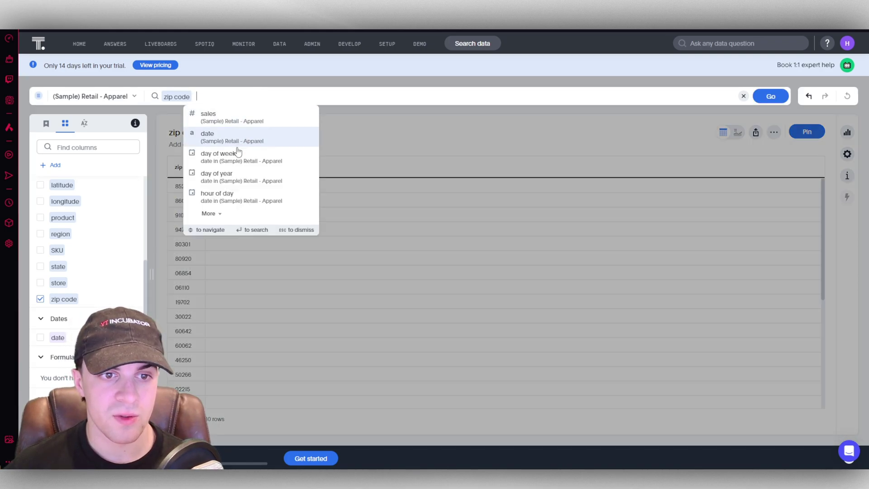
left_click(237, 122)
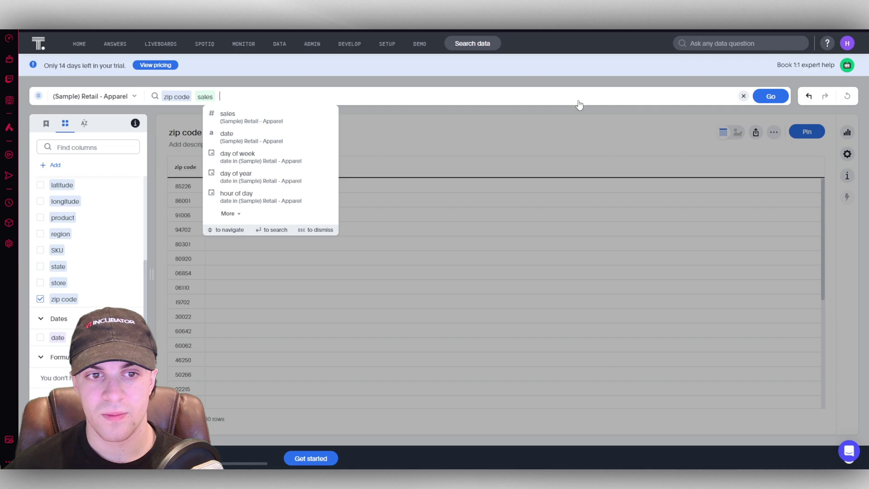
left_click(779, 98)
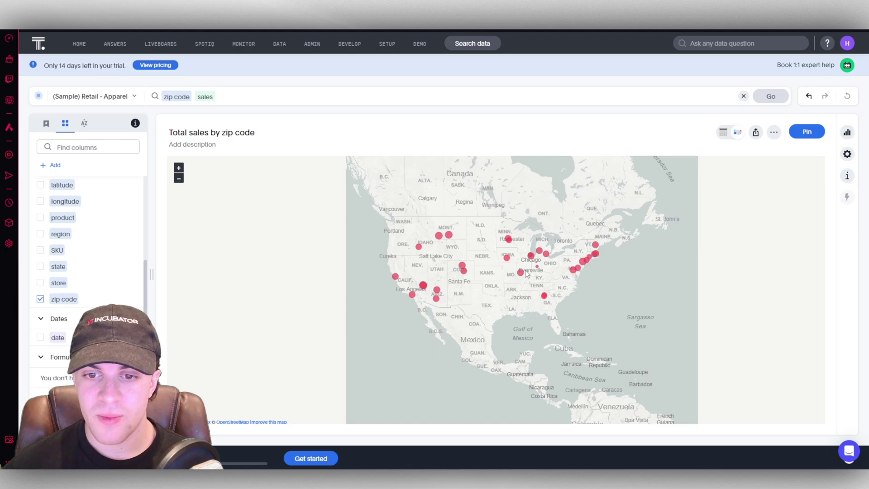
Step: Display total sales by zip code as a US geo bubble map and view chart type options
scroll(451, 248, "up", 2)
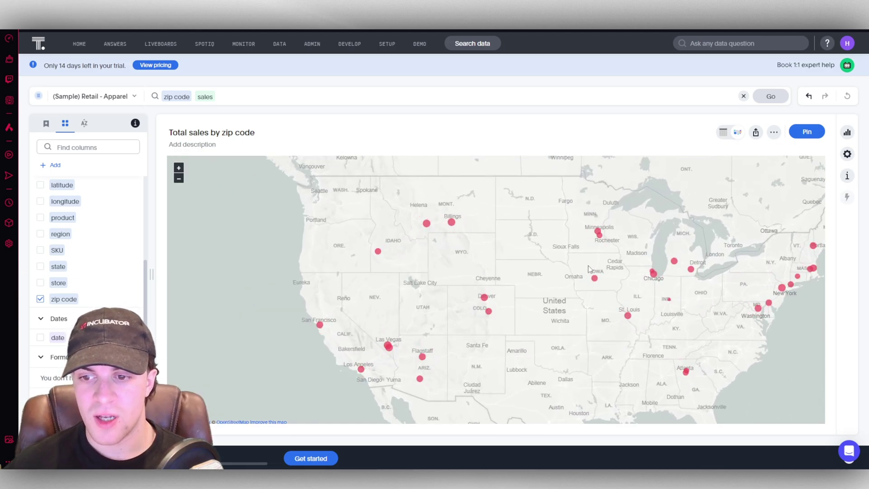
left_click(724, 132)
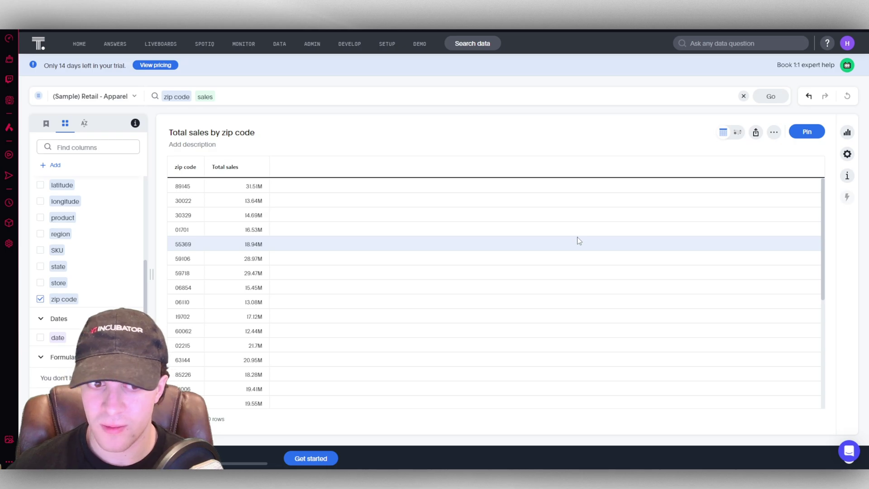
left_click(738, 132)
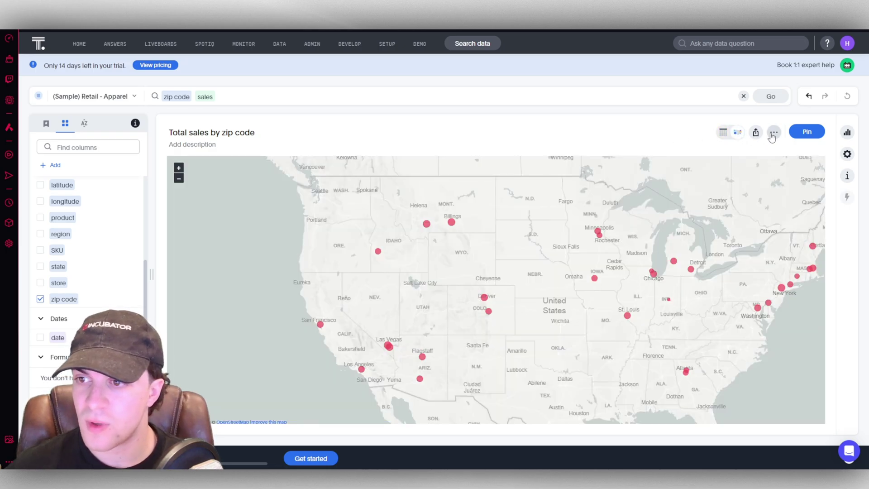
left_click(773, 133)
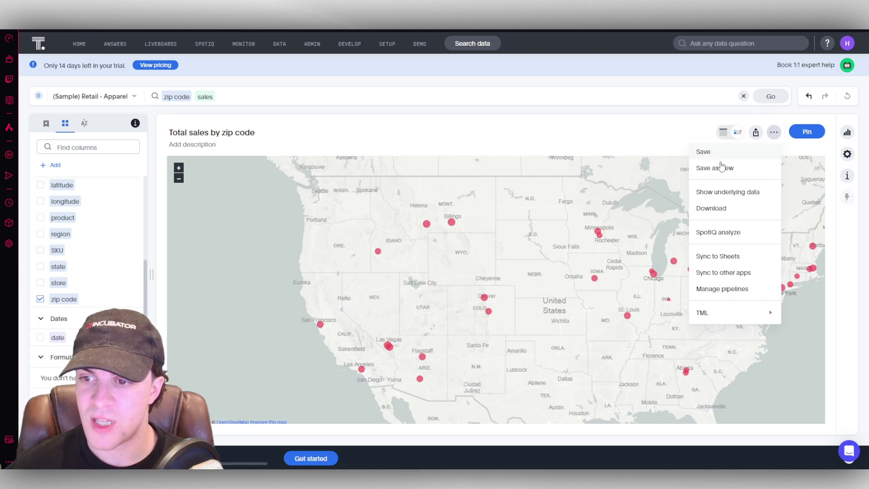
left_click(651, 144)
left_click(846, 134)
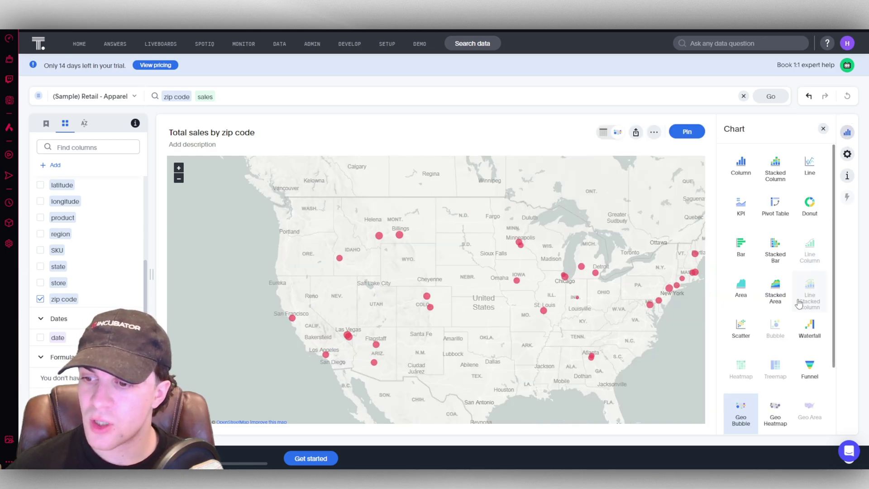
Step: Try the line, donut, column, stacked column, waterfall and scatter chart types, then settle on Pareto
left_click(801, 170)
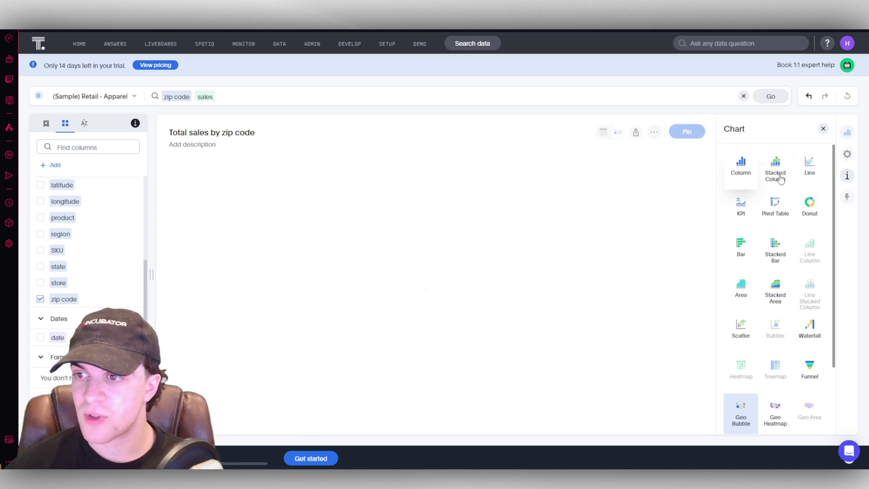
left_click(810, 214)
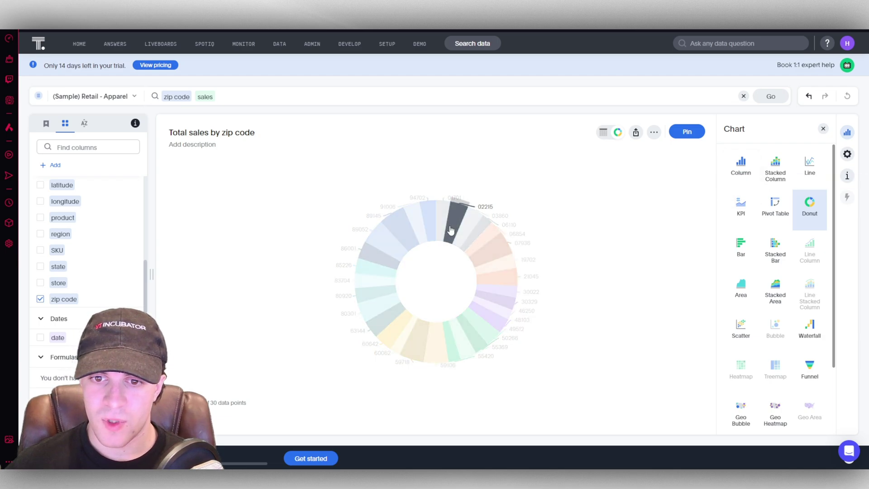
mouse_move(492, 263)
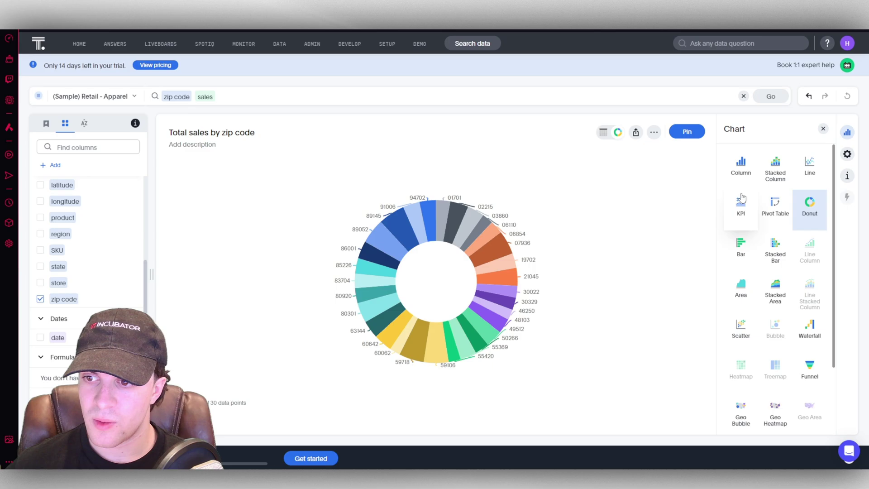
left_click(746, 166)
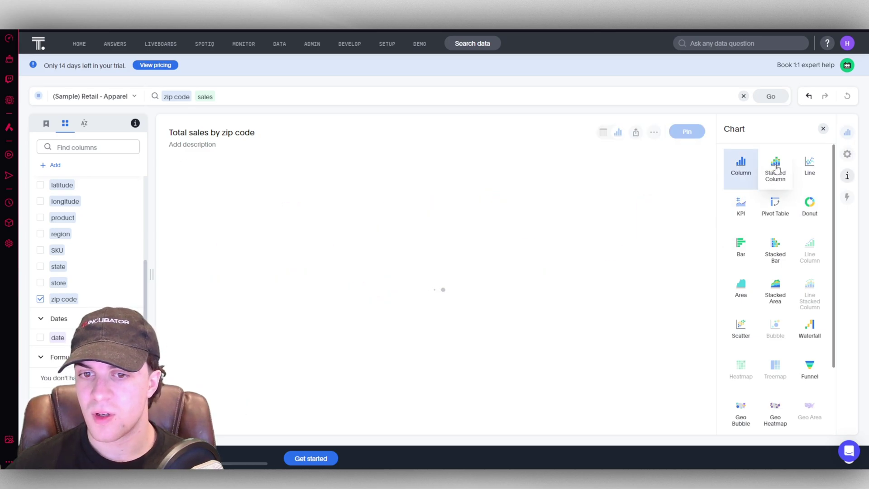
left_click(776, 168)
scroll(810, 295, "down", 2)
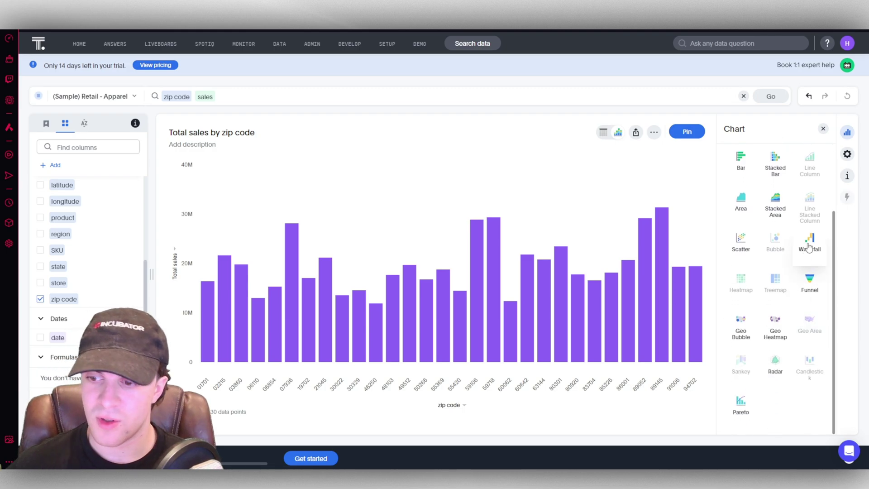
left_click(810, 244)
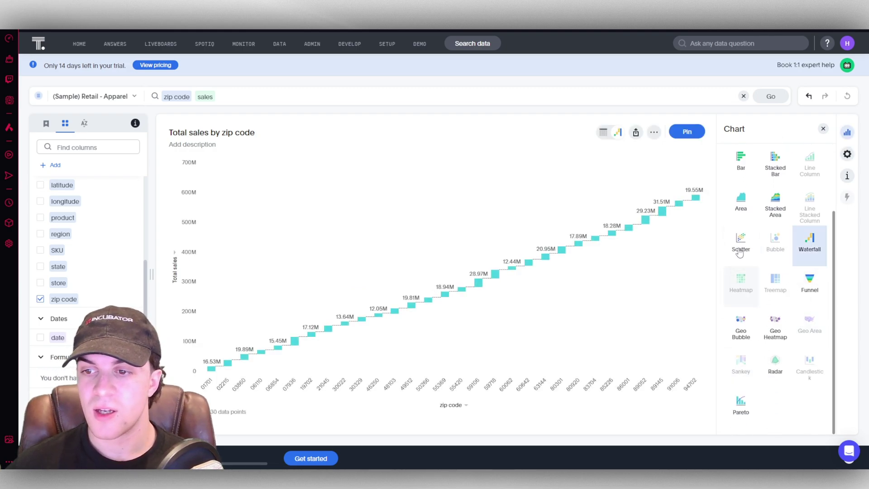
left_click(738, 250)
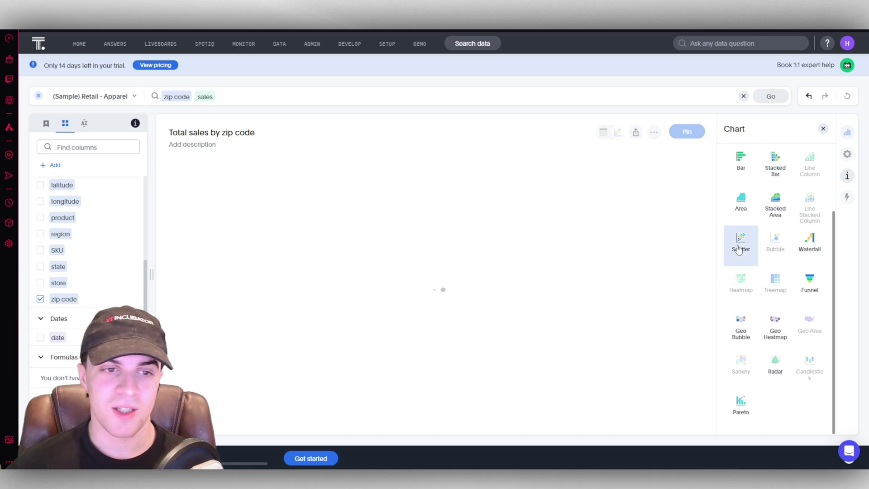
left_click(740, 413)
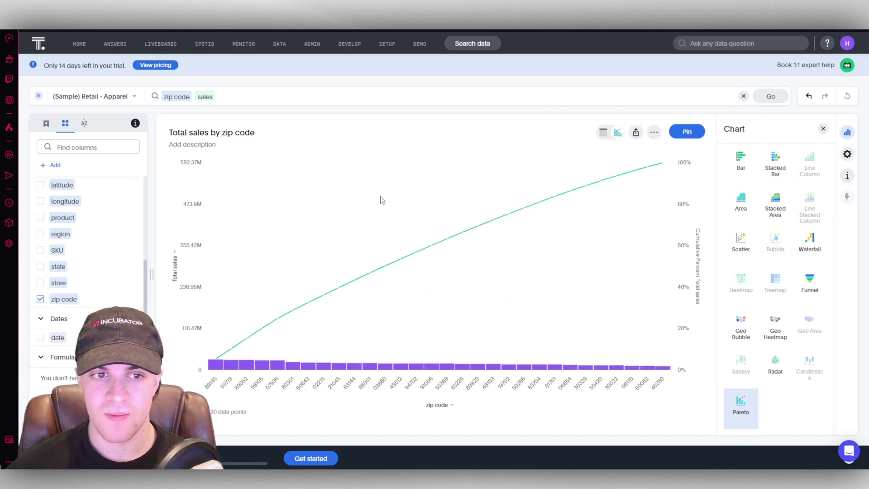
Step: Inspect the chart's zip code axis settings and toggle All labels on, then off again
left_click(847, 154)
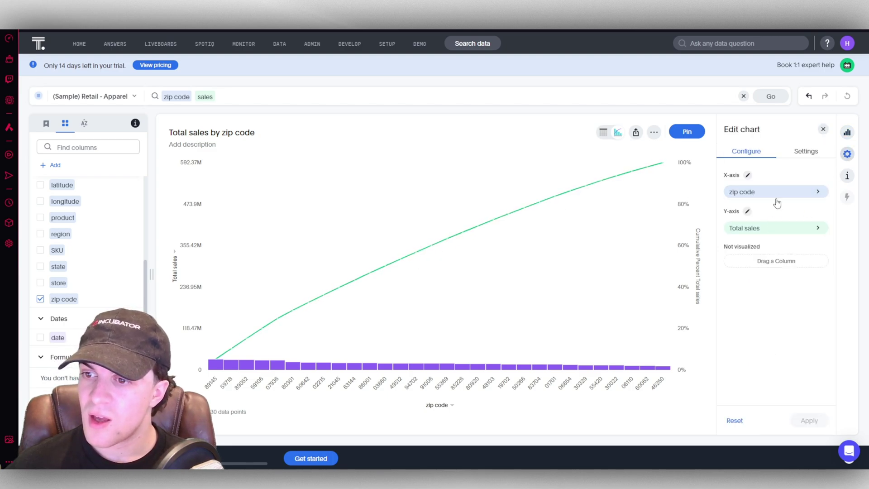
left_click(778, 192)
left_click(728, 130)
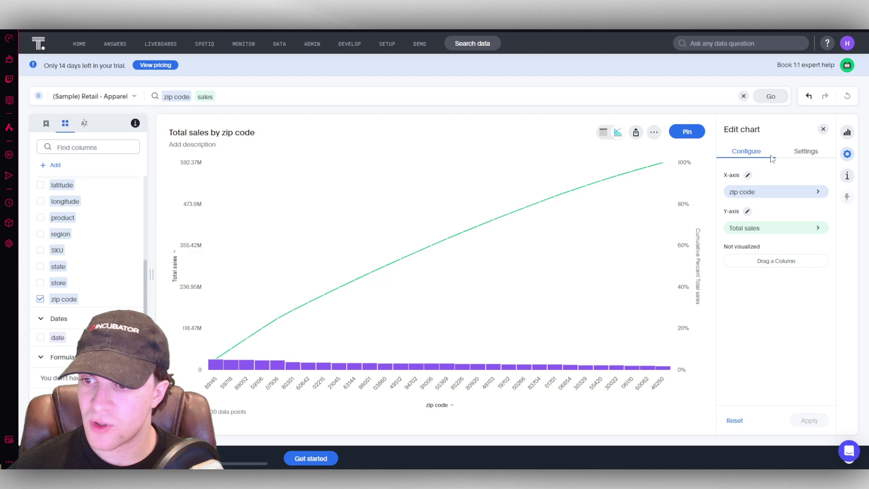
left_click(807, 149)
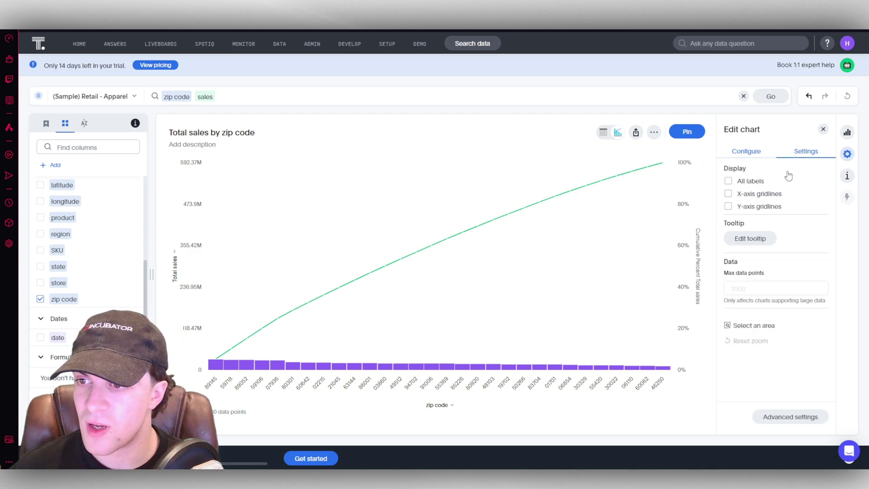
left_click(729, 181)
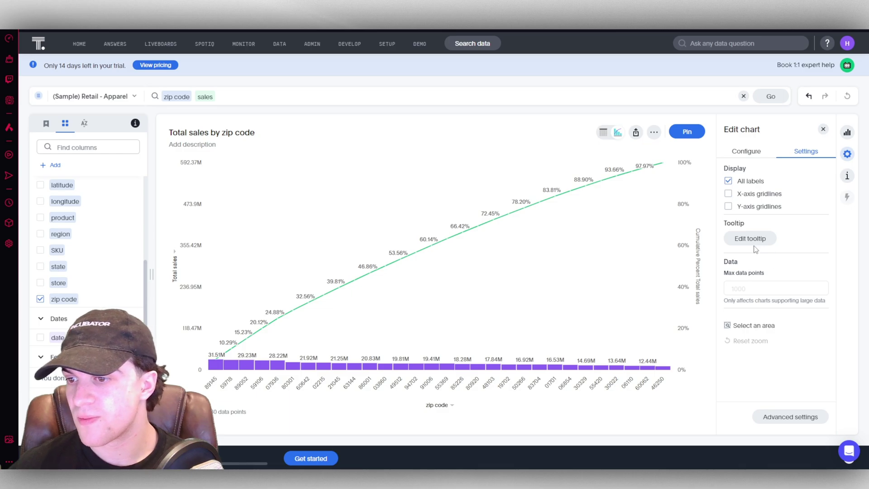
left_click(728, 181)
Step: Look over the advanced tooltip settings and close them without applying changes
left_click(791, 417)
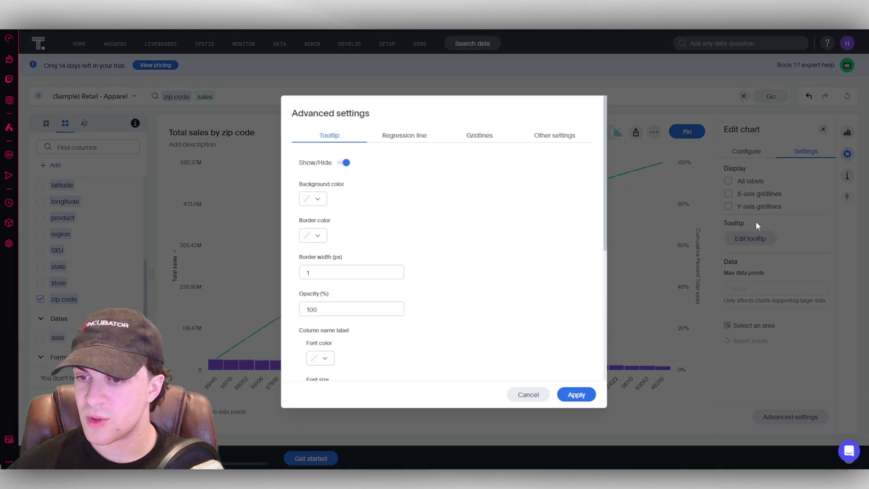
scroll(453, 244, "down", 5)
scroll(487, 254, "up", 5)
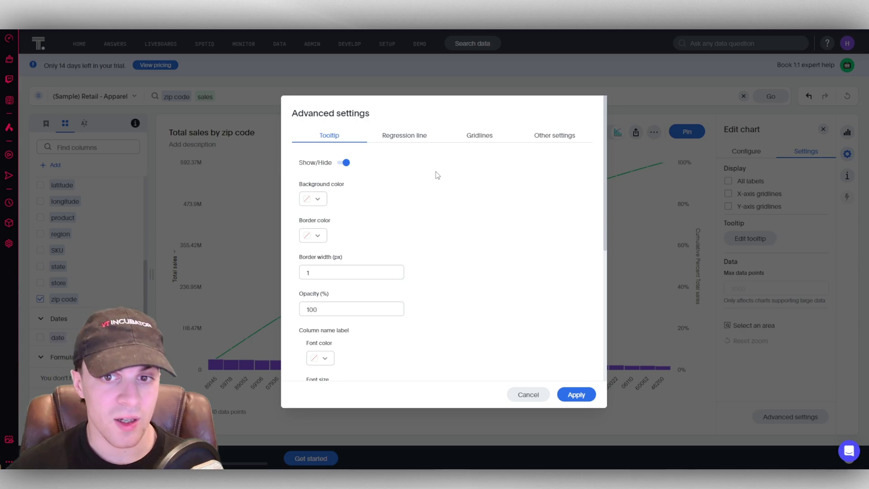
key("Escape")
Step: Review the chart's query details, close them, and go to the SpotIQ page
left_click(847, 177)
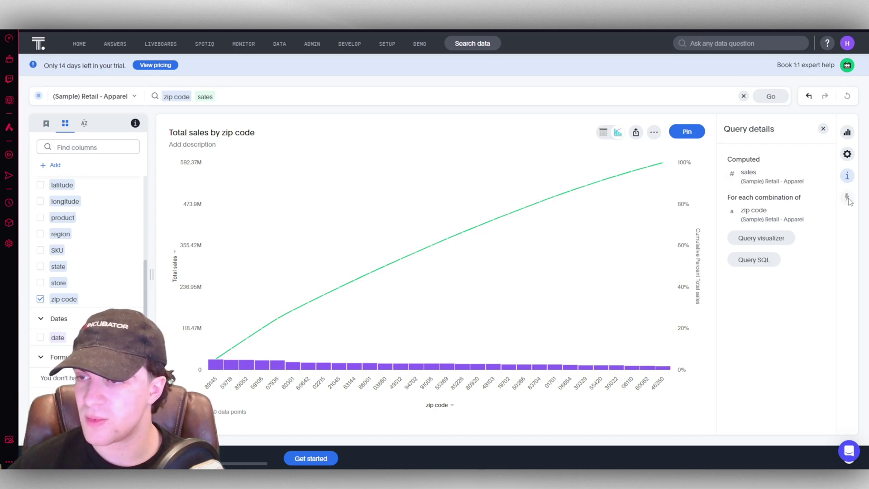
left_click(824, 129)
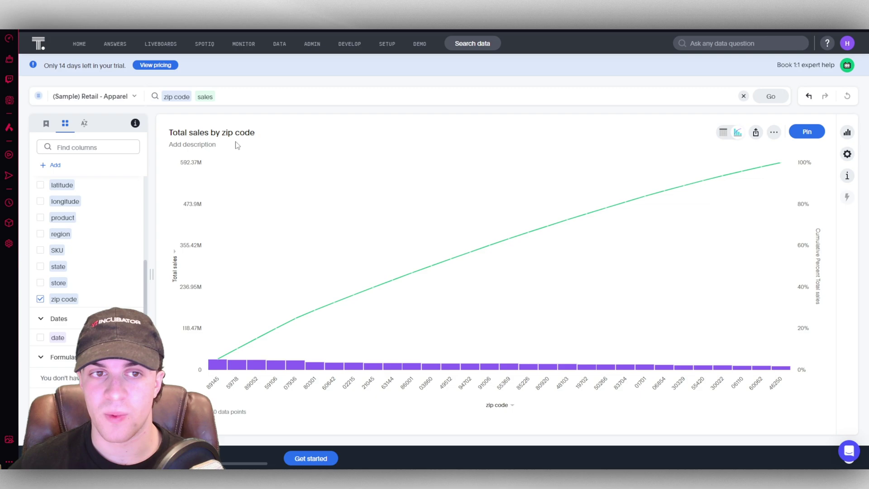
left_click(201, 45)
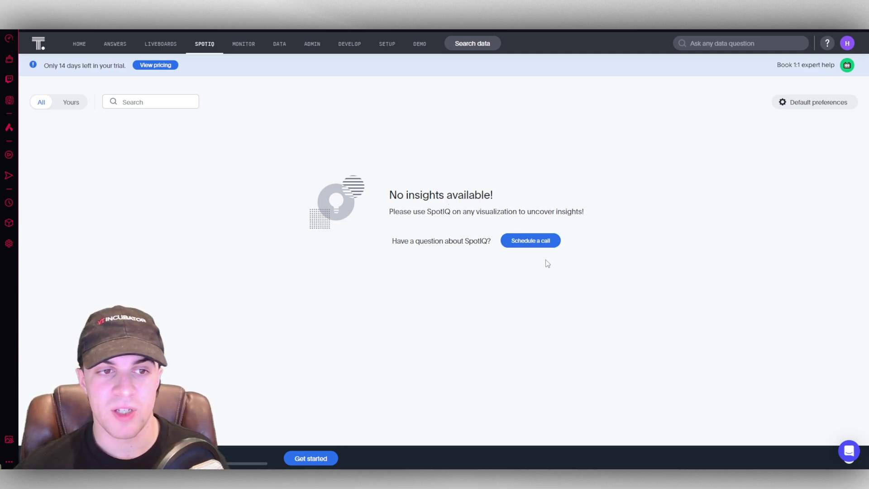
Step: Open Monitor, dismiss the Track your KPIs with Monitor popup, and go to the Data workspace
left_click(235, 46)
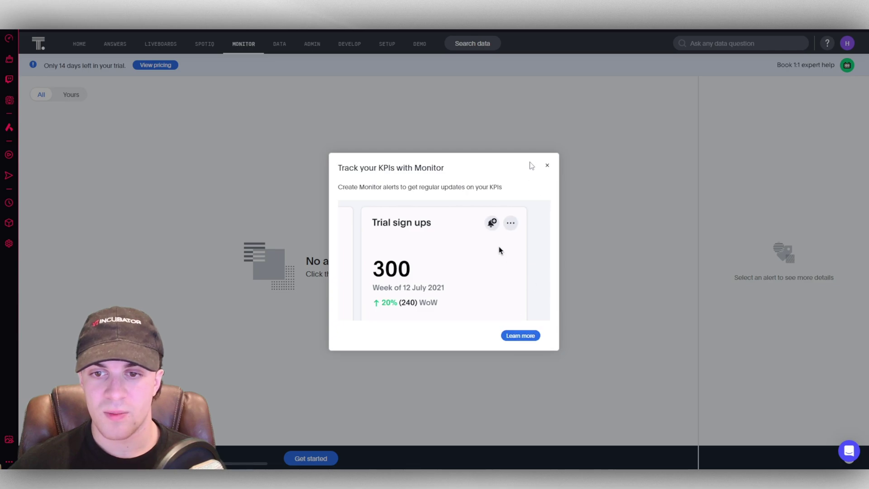
left_click(548, 167)
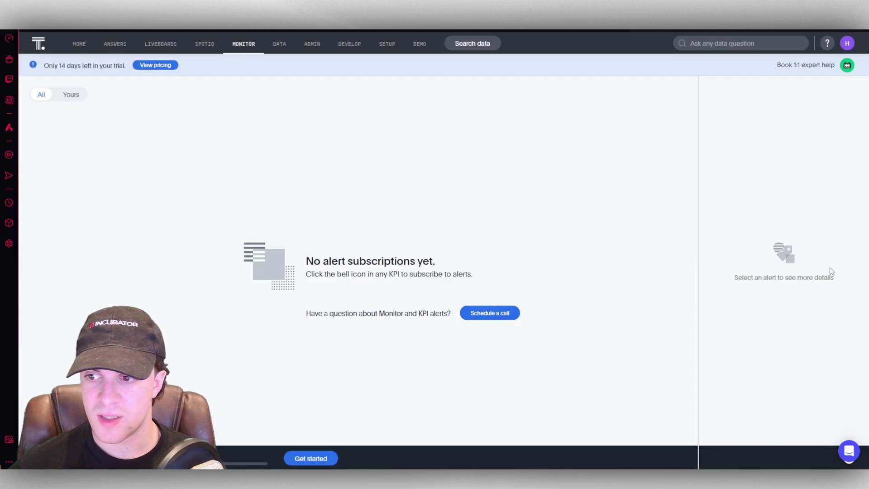
left_click(280, 45)
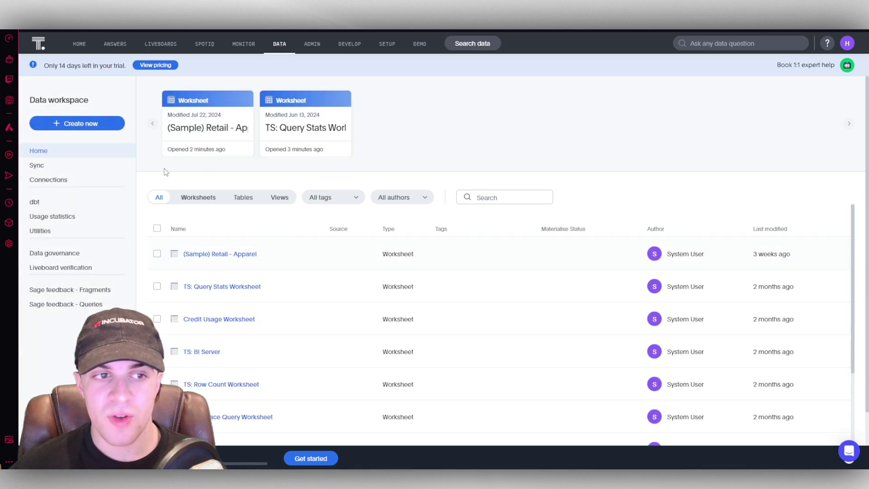
Step: Look at the new data connection setup, then return to the Data workspace
left_click(103, 125)
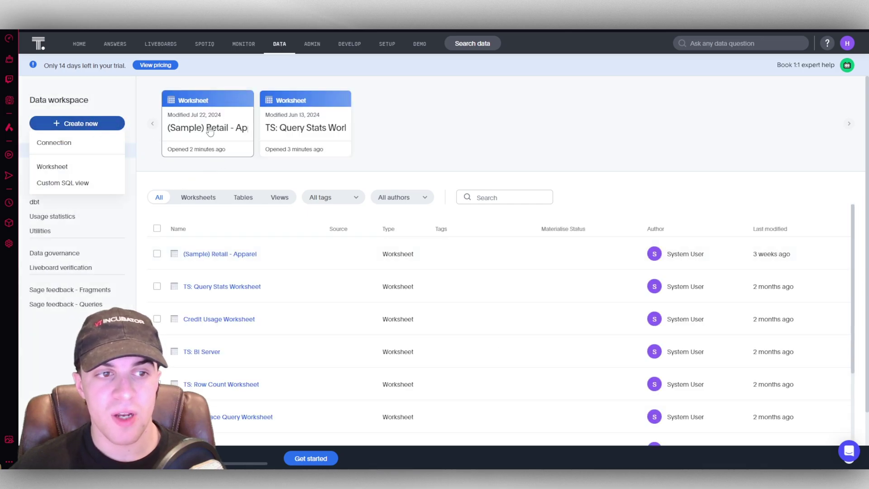
left_click(58, 148)
scroll(724, 285, "down", 2)
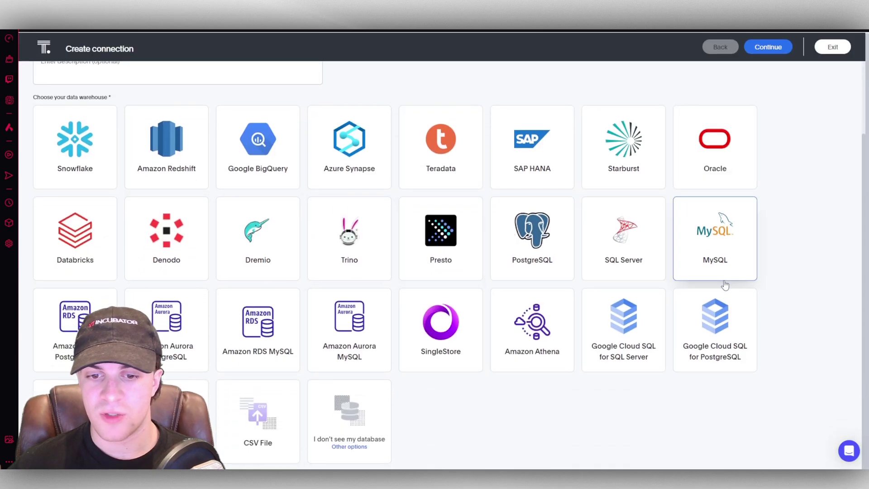
scroll(349, 399, "up", 2)
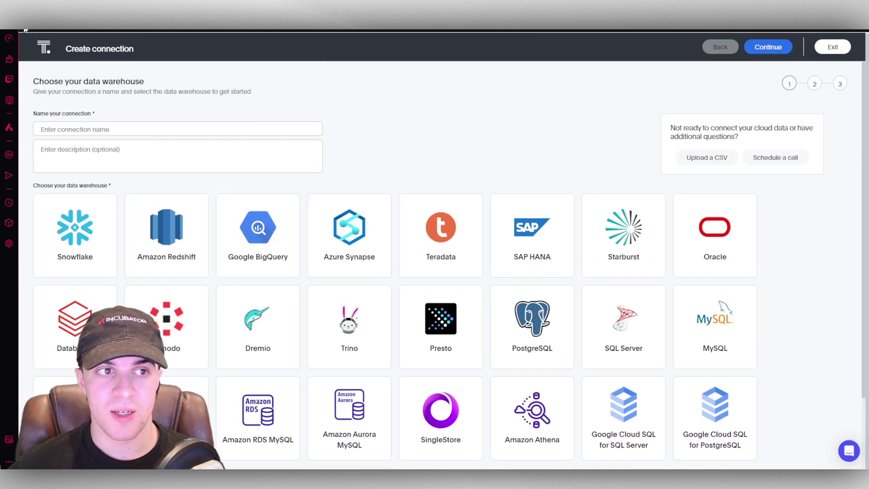
left_click(25, 30)
Step: Start a new worksheet, view its source picker without choosing any, and return to the worksheet list
left_click(97, 123)
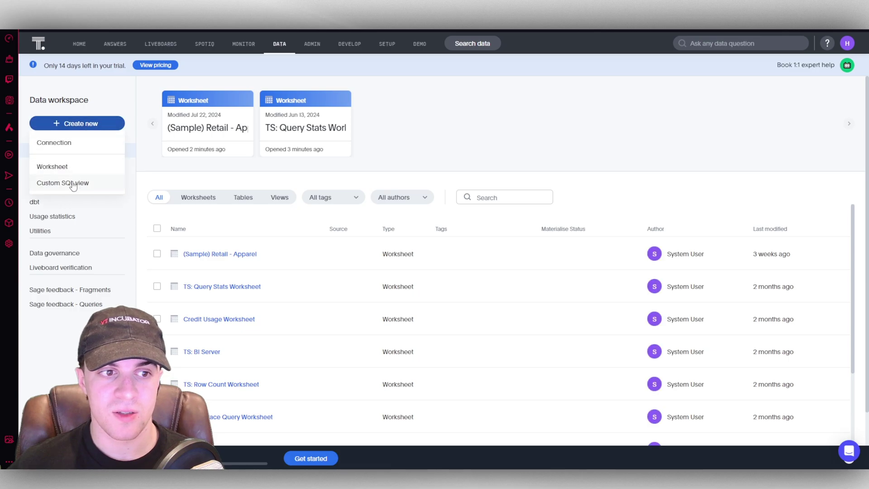
left_click(63, 167)
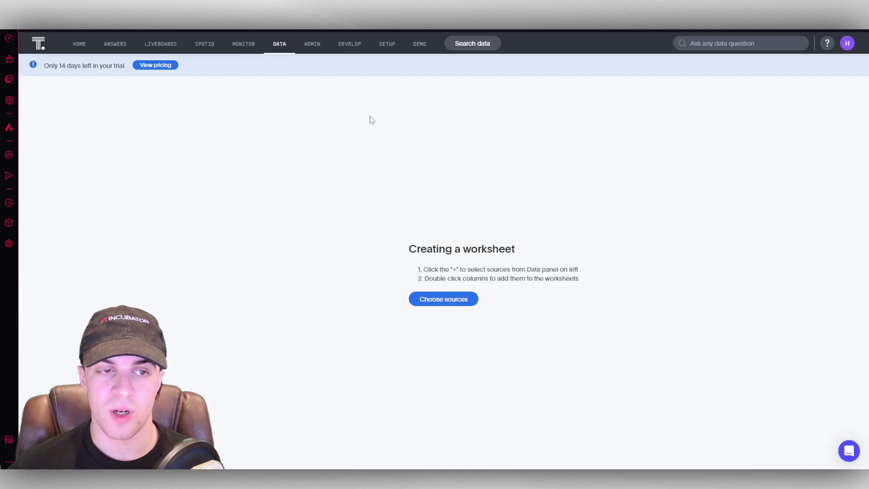
left_click(447, 290)
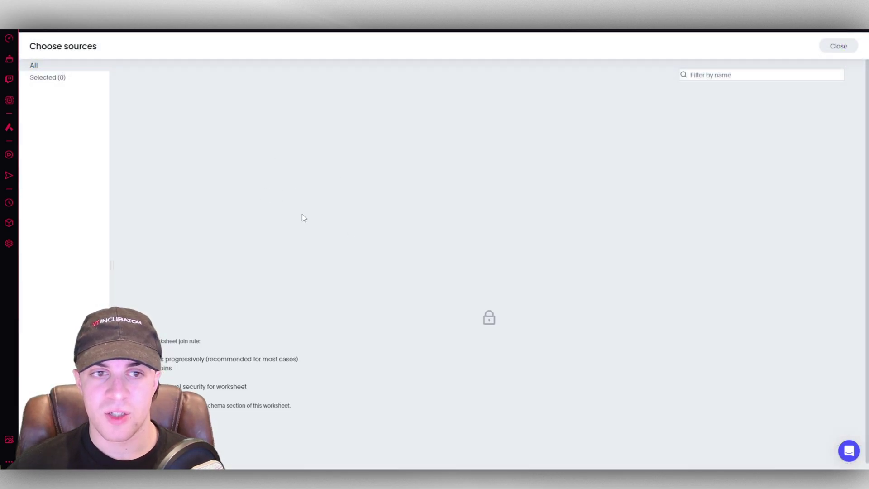
left_click(832, 50)
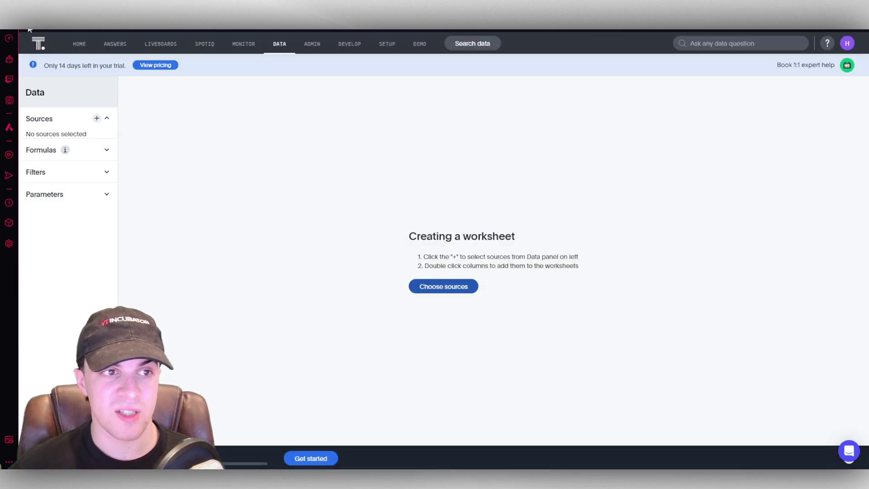
left_click(29, 29)
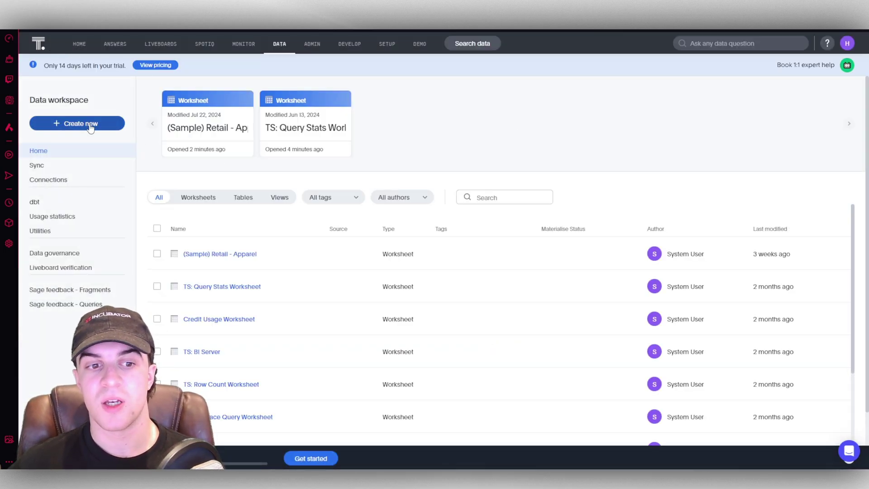
Step: Review the Create new options, close them, and go to the Admin section
left_click(91, 127)
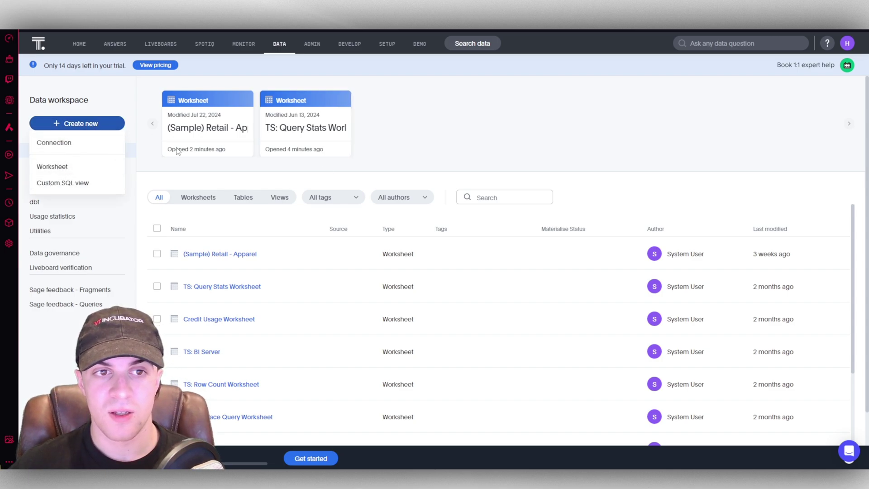
left_click(419, 116)
left_click(305, 45)
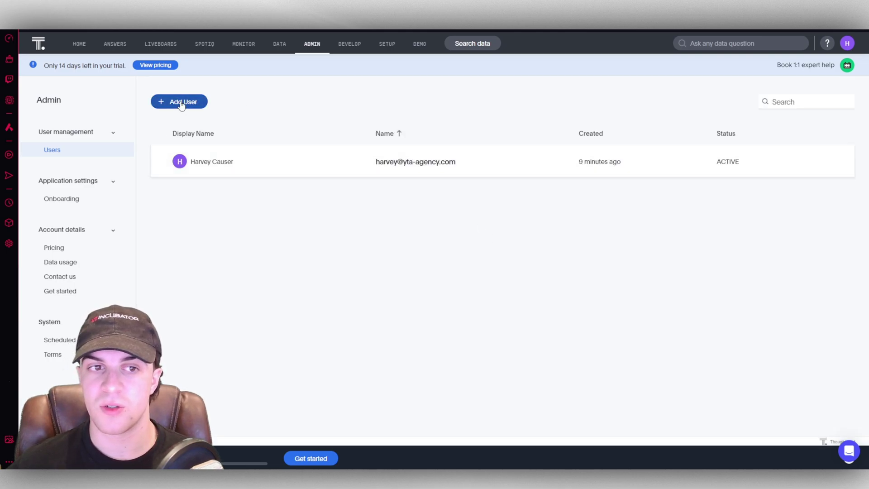
Step: View the Add User form, cancel it, and open Onboarding under Application settings
left_click(186, 101)
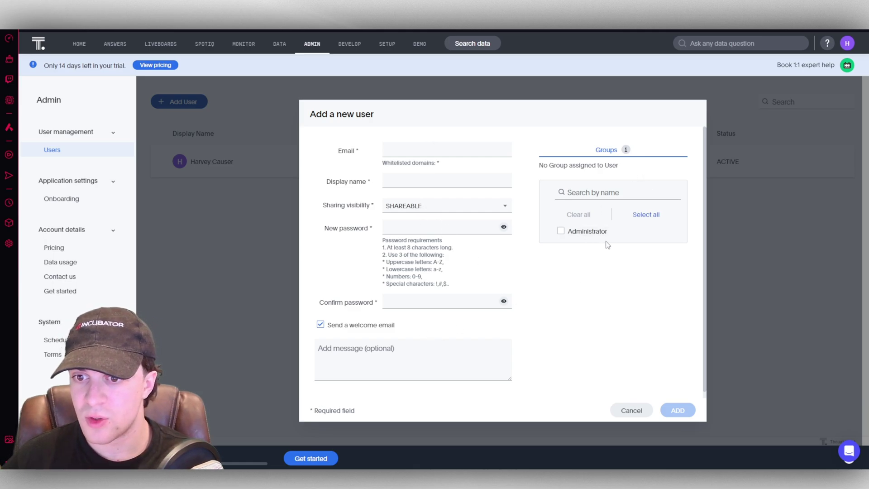
left_click(631, 410)
left_click(82, 199)
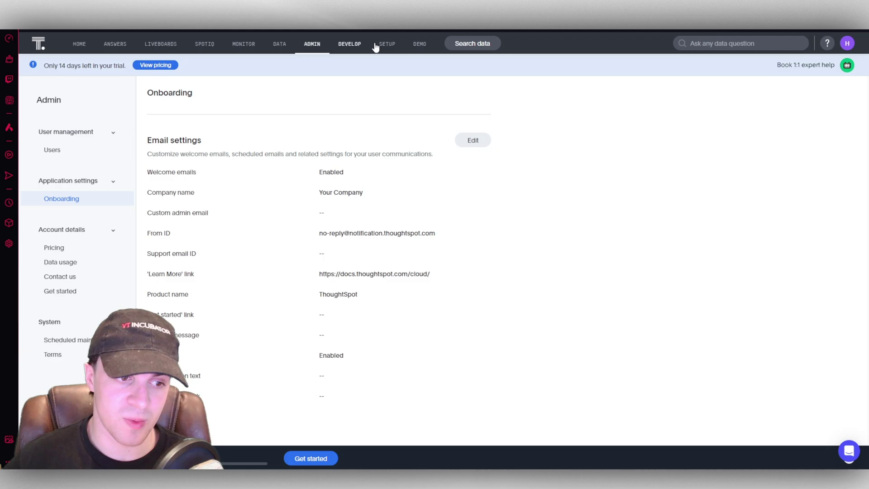
Step: Browse the Develop page's embedding feature cards, then go to the Setup Connect your data step
left_click(358, 45)
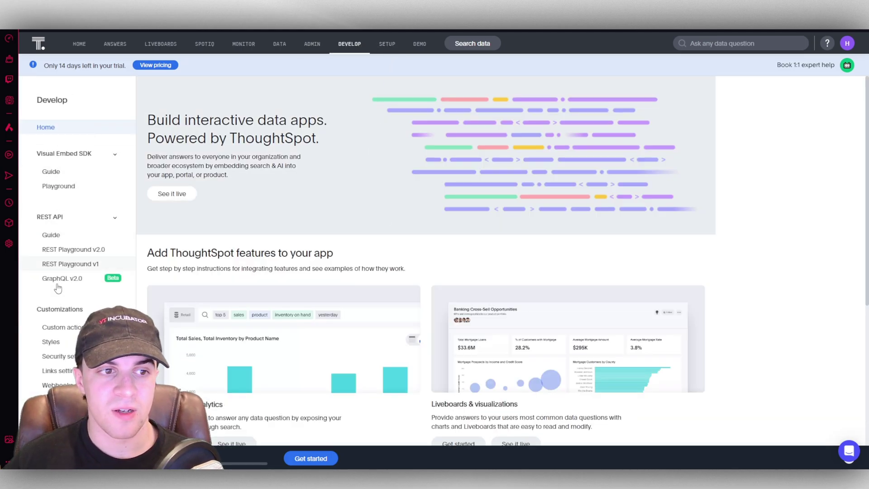
scroll(288, 394, "down", 4)
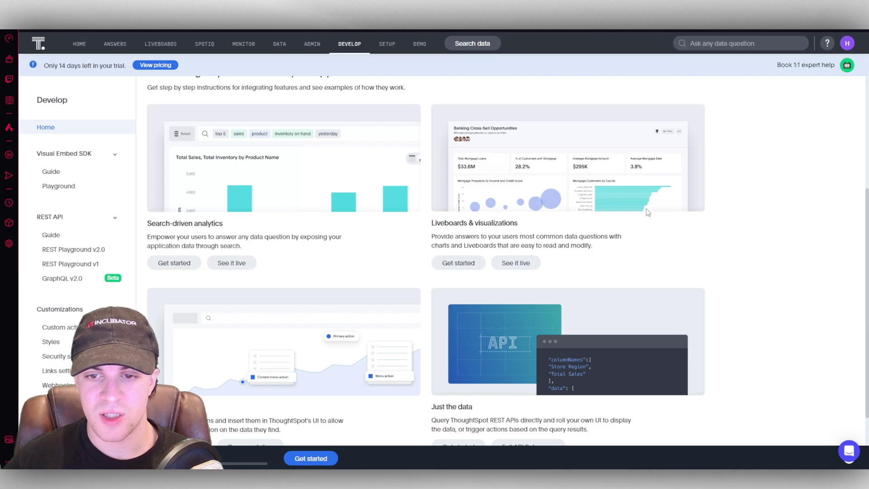
scroll(353, 251, "up", 1)
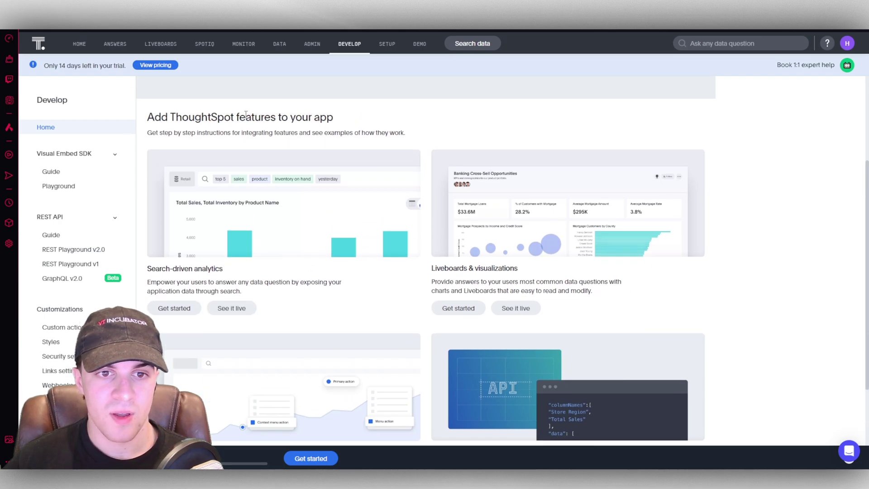
scroll(679, 278, "down", 2)
scroll(793, 380, "up", 5)
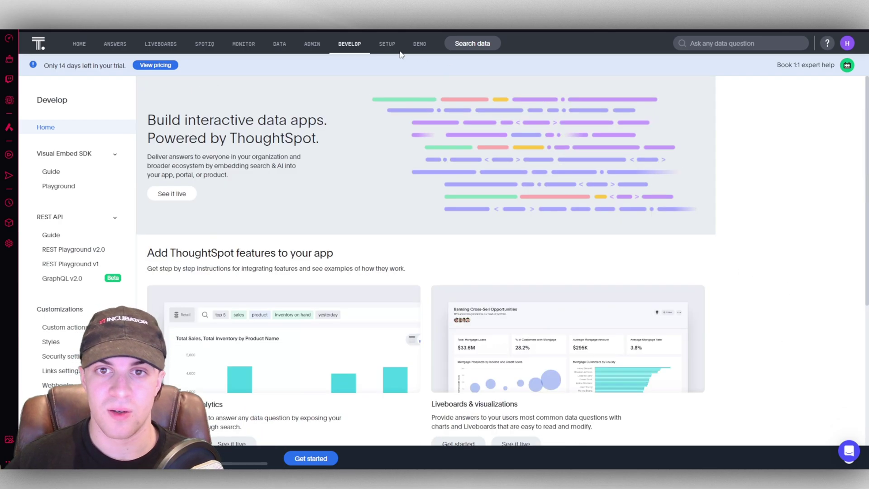
left_click(382, 45)
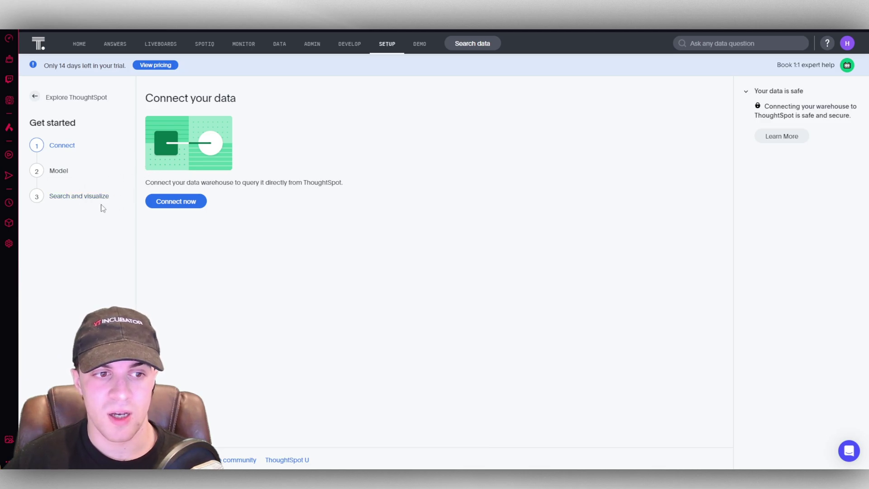
Step: Open Admin > Pricing and compare the Embedded plans before returning to the Analytics plans
left_click(350, 45)
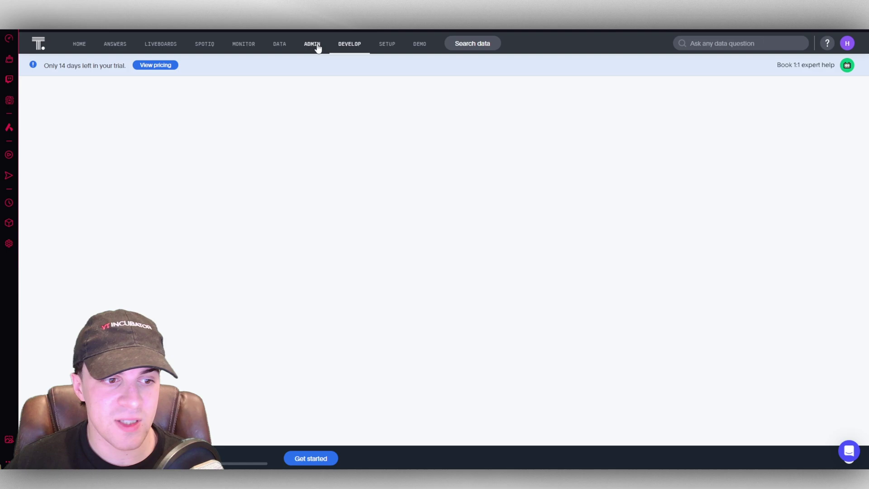
left_click(313, 43)
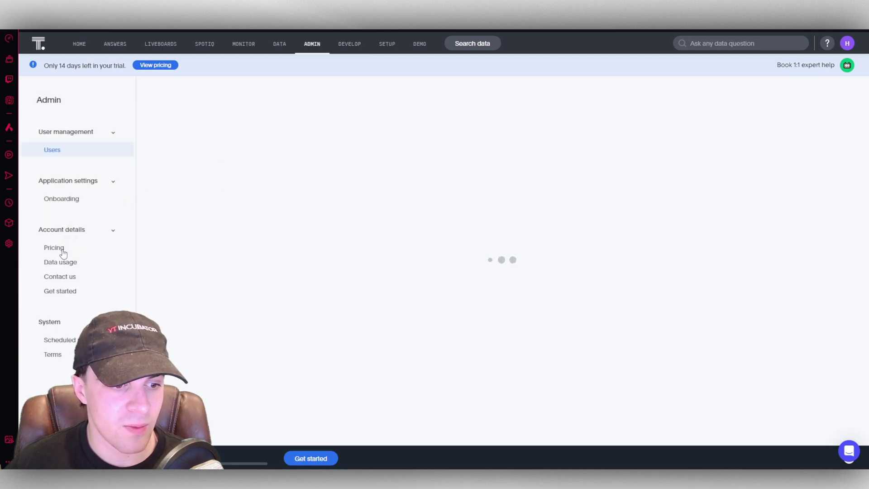
left_click(61, 250)
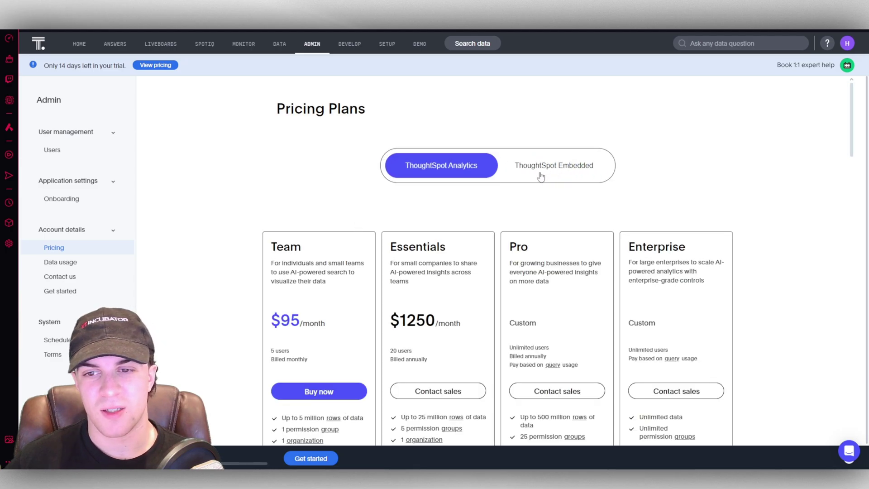
scroll(433, 229, "down", 1)
scroll(453, 194, "up", 1)
left_click(534, 167)
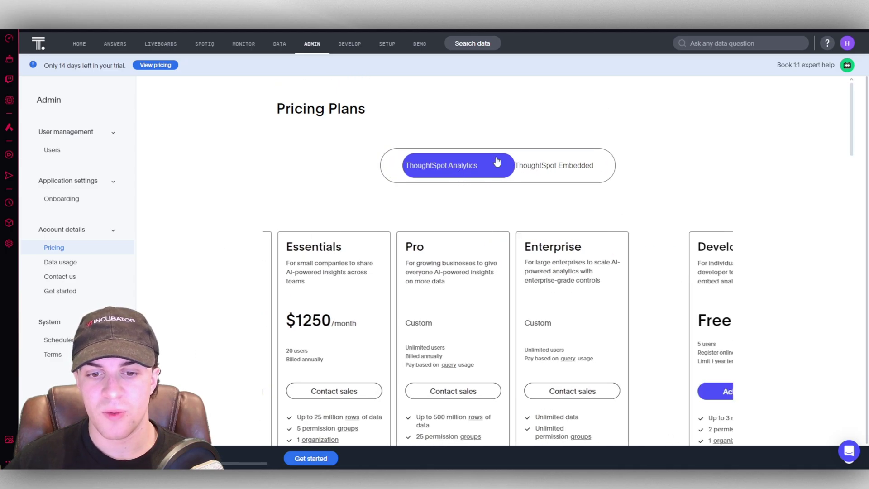
left_click(437, 167)
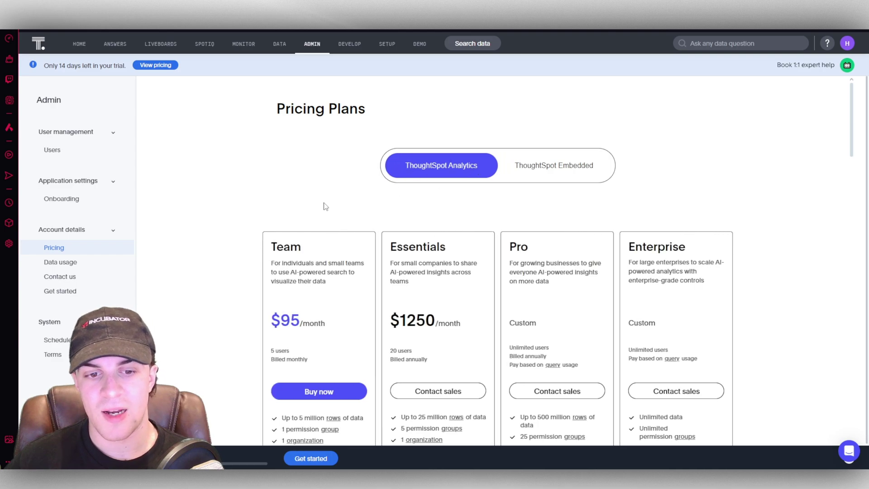
Step: Highlight the Team plan's $95/month and Essentials plan's $1250/month prices with their billing terms
scroll(279, 219, "down", 2)
left_click_drag(271, 225, 330, 229)
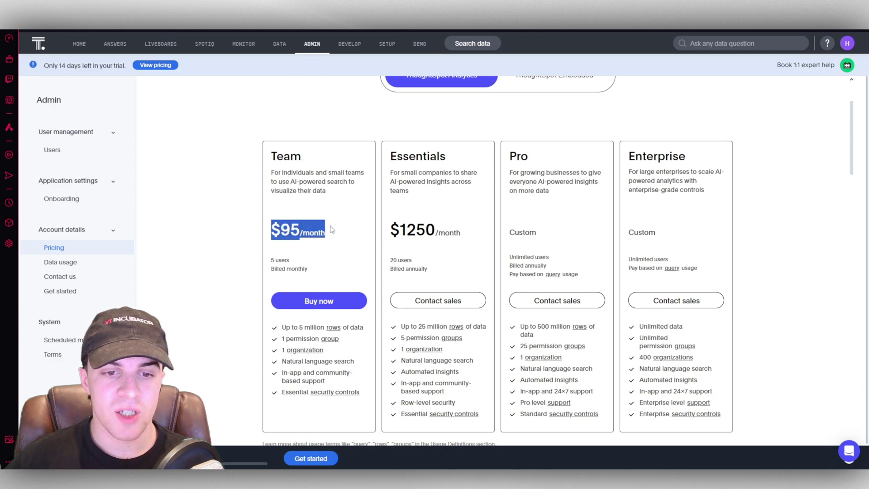
left_click_drag(356, 271, 265, 266)
left_click(299, 247)
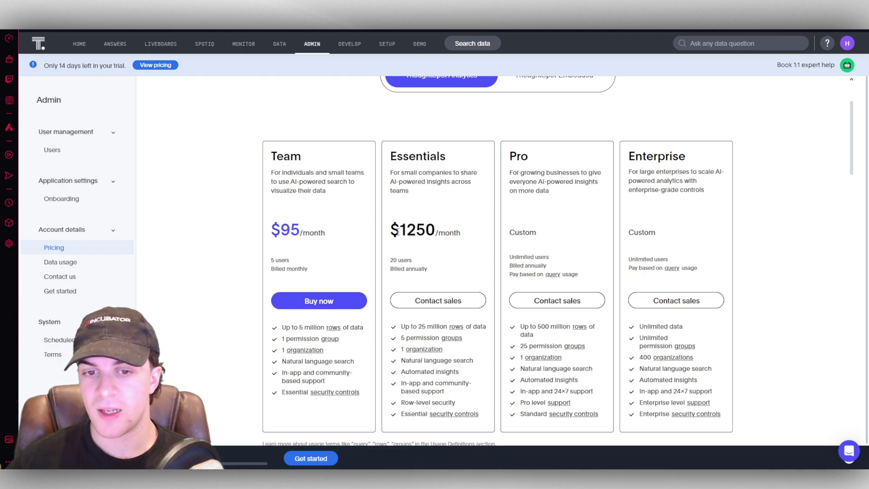
mouse_move(398, 231)
left_mouse_down()
mouse_move(445, 233)
mouse_move(450, 252)
mouse_move(388, 225)
left_mouse_up()
left_click(438, 275)
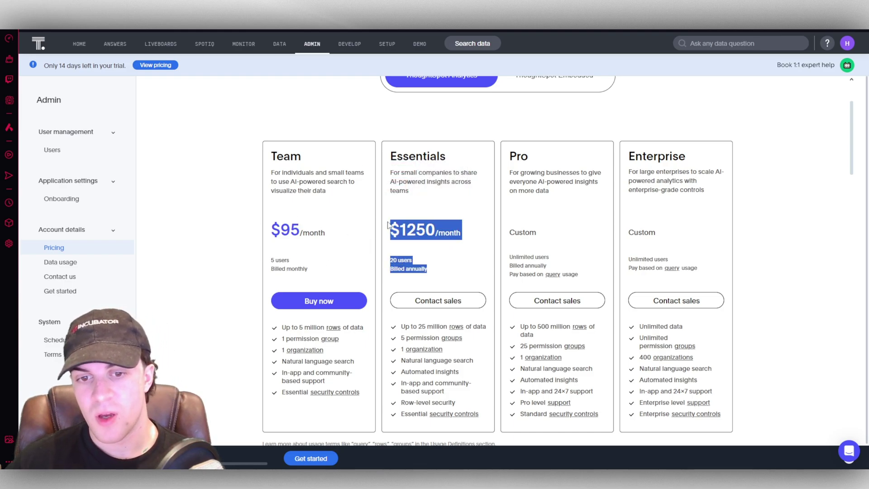
left_click(464, 245)
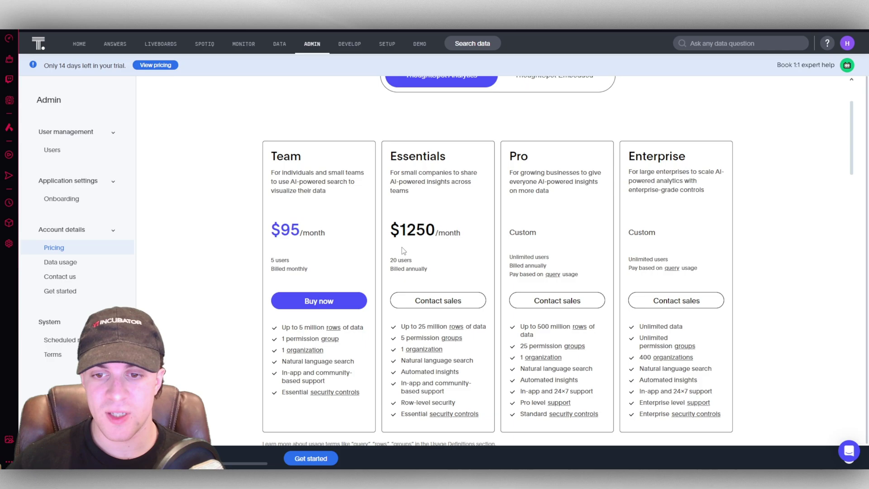
Step: Scroll through the plan comparison table and pricing FAQ
scroll(412, 226, "down", 3)
scroll(407, 190, "up", 5)
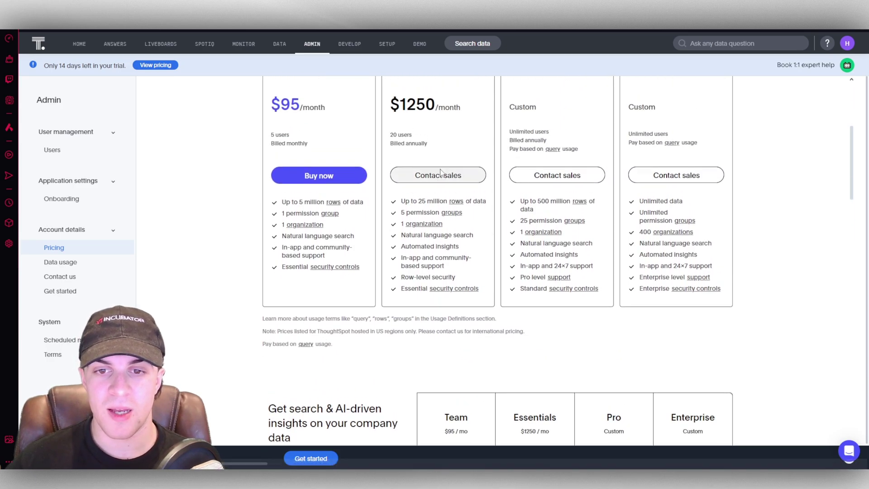
scroll(565, 240, "down", 5)
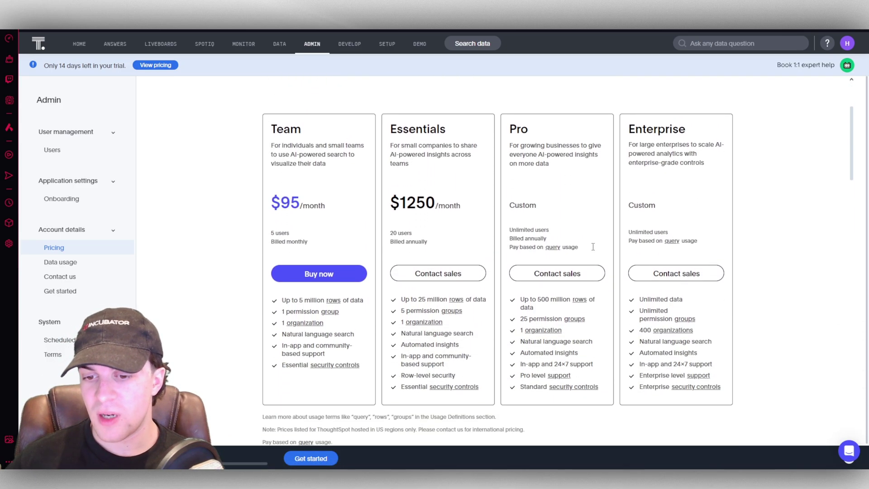
scroll(564, 240, "up", 4)
scroll(563, 240, "down", 1)
scroll(563, 240, "down", 7)
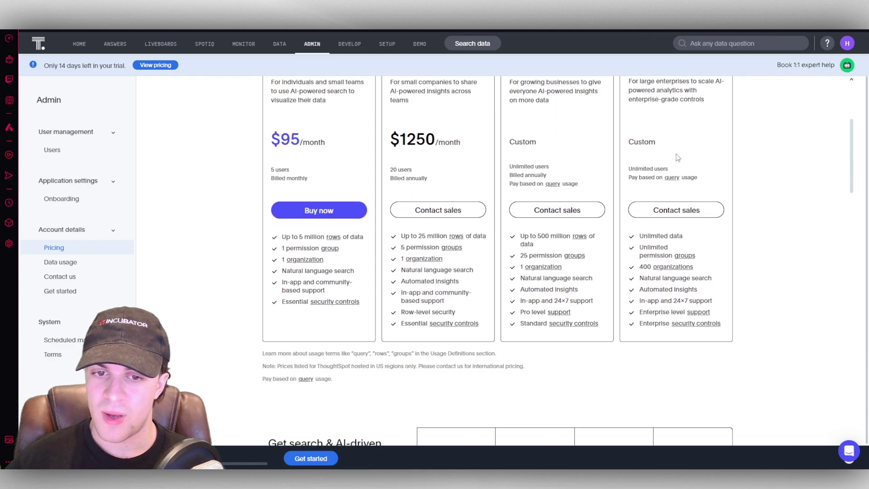
scroll(512, 183, "down", 10)
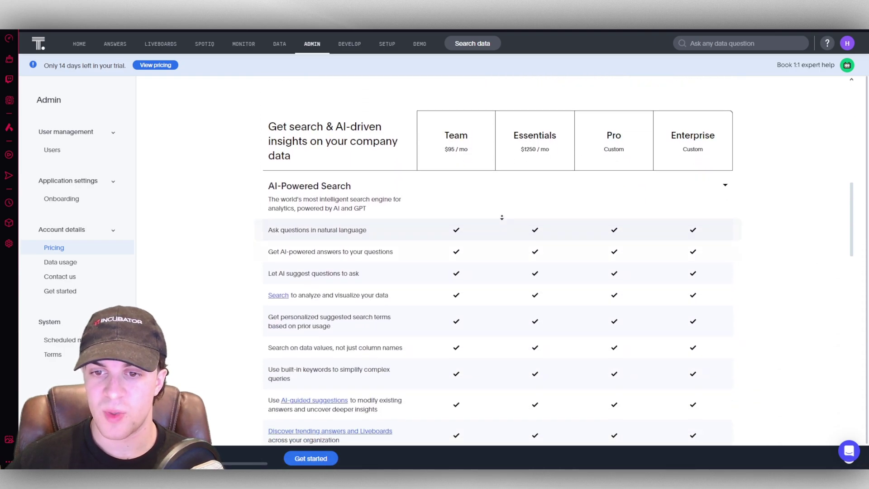
scroll(769, 254, "down", 8)
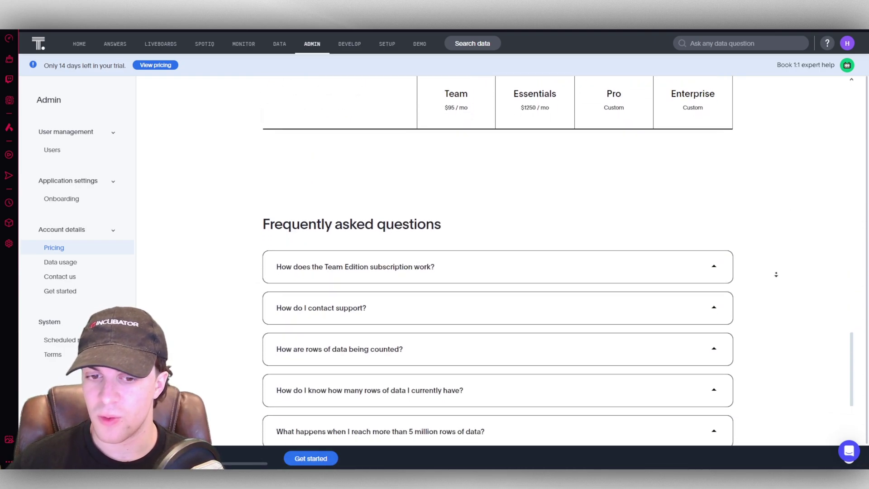
scroll(773, 307, "up", 20)
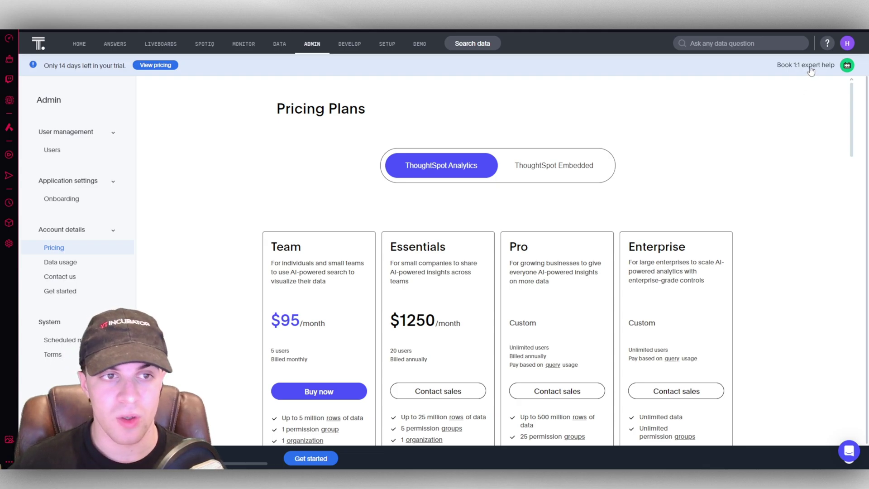
Step: Go from the Pricing page back to the ThoughtSpot Home page
left_click(79, 44)
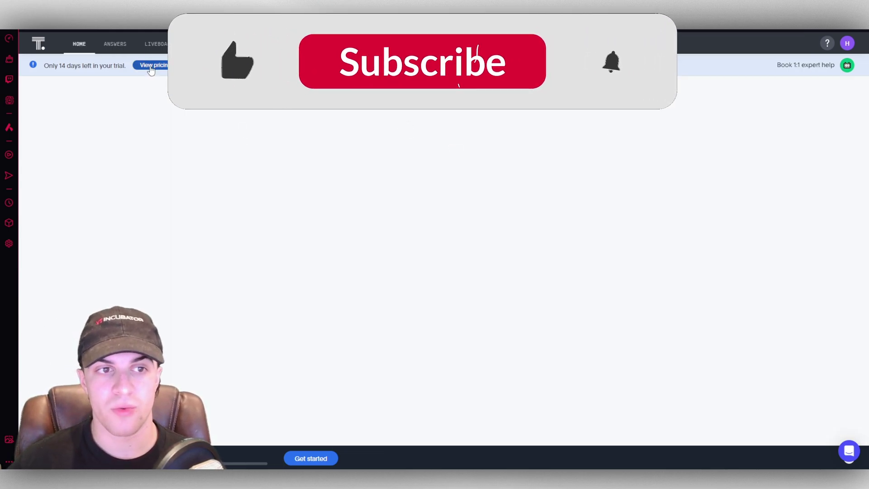